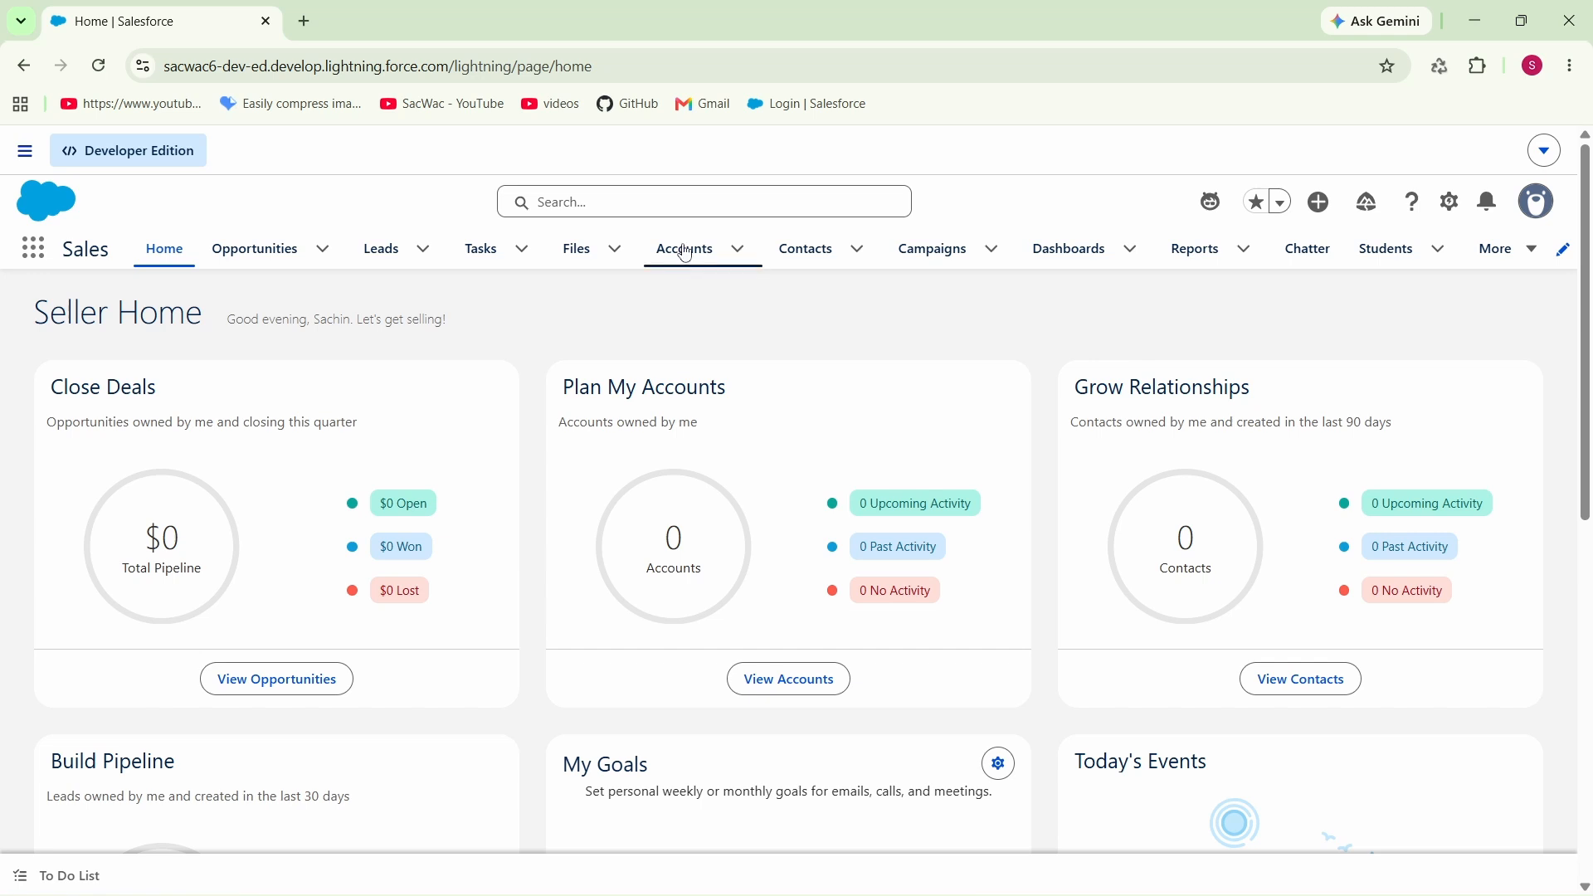
# Open the Burlington Textiles Corp of America account record and edit its record page in Lightning App Builder.
pyautogui.click(683, 251)
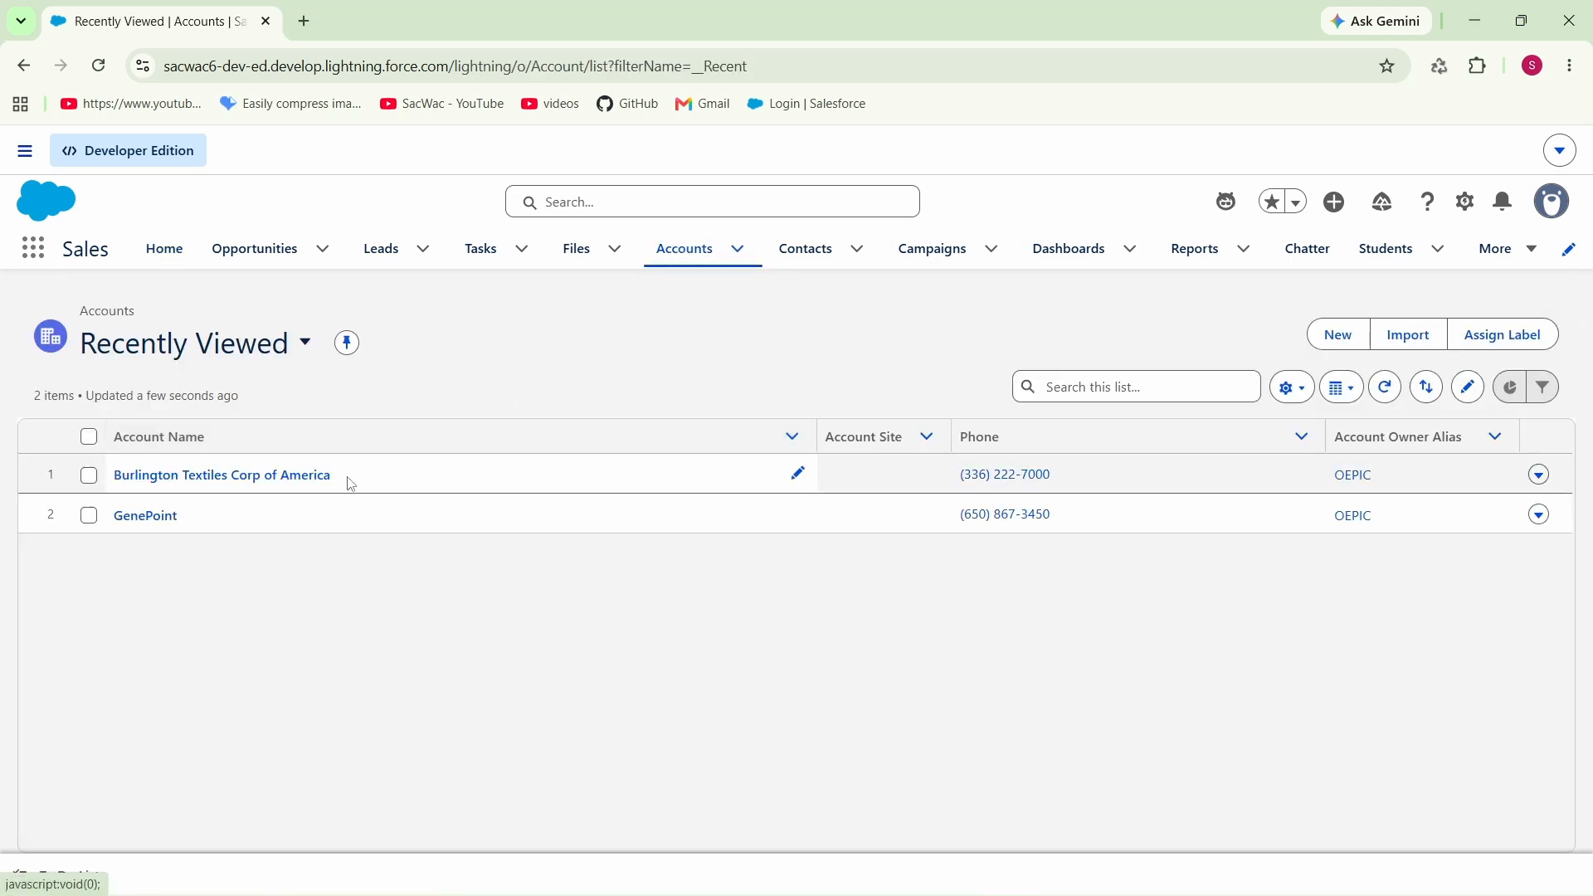
pyautogui.click(254, 477)
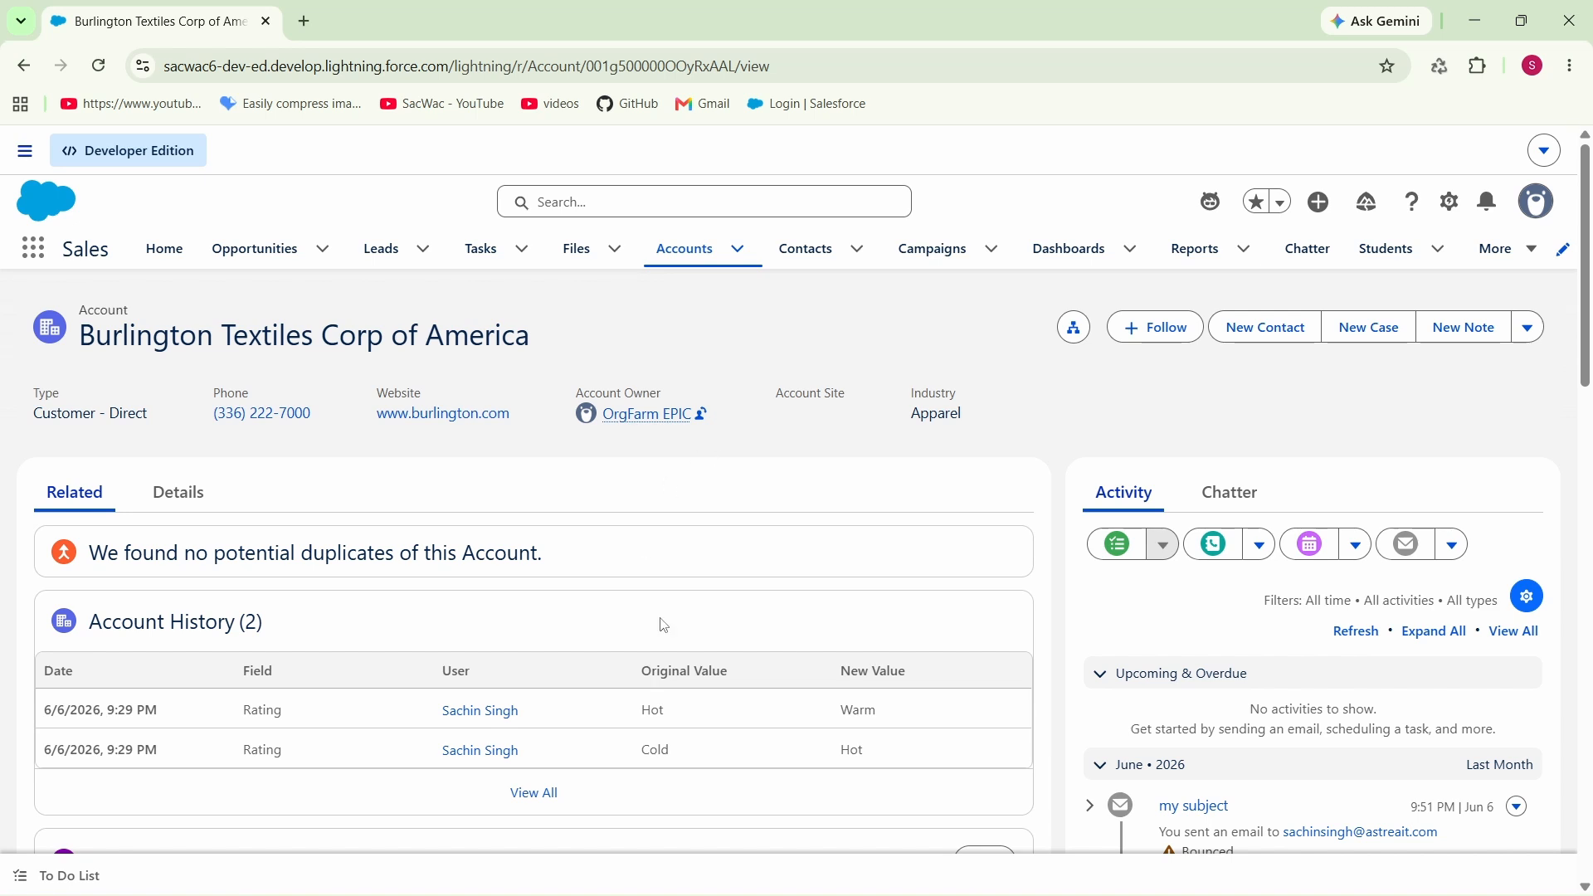
pyautogui.click(1450, 202)
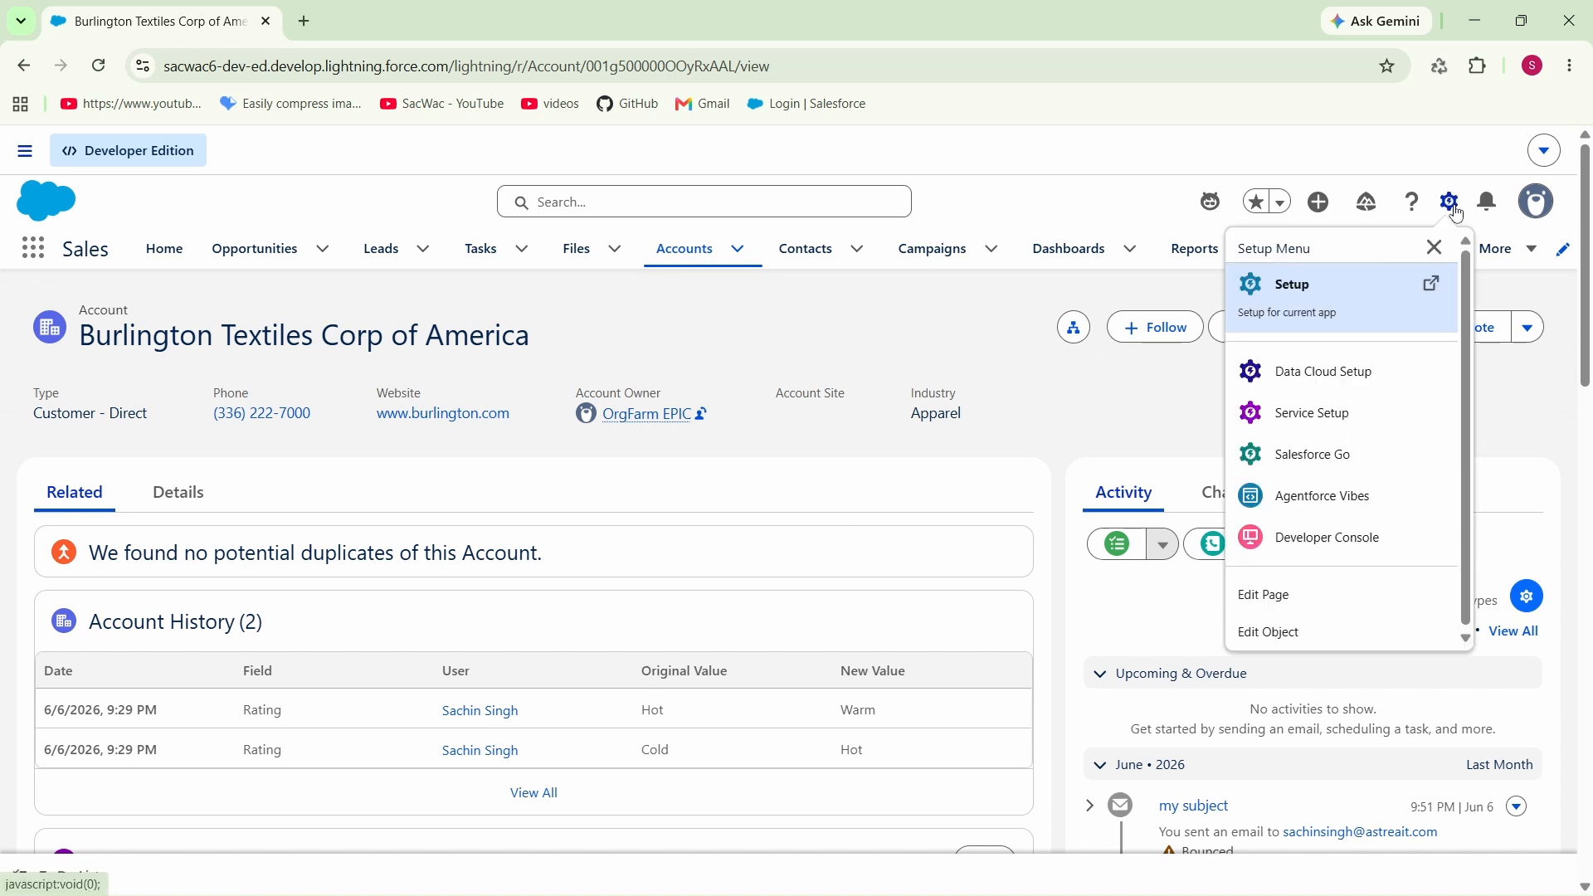
pyautogui.click(1313, 607)
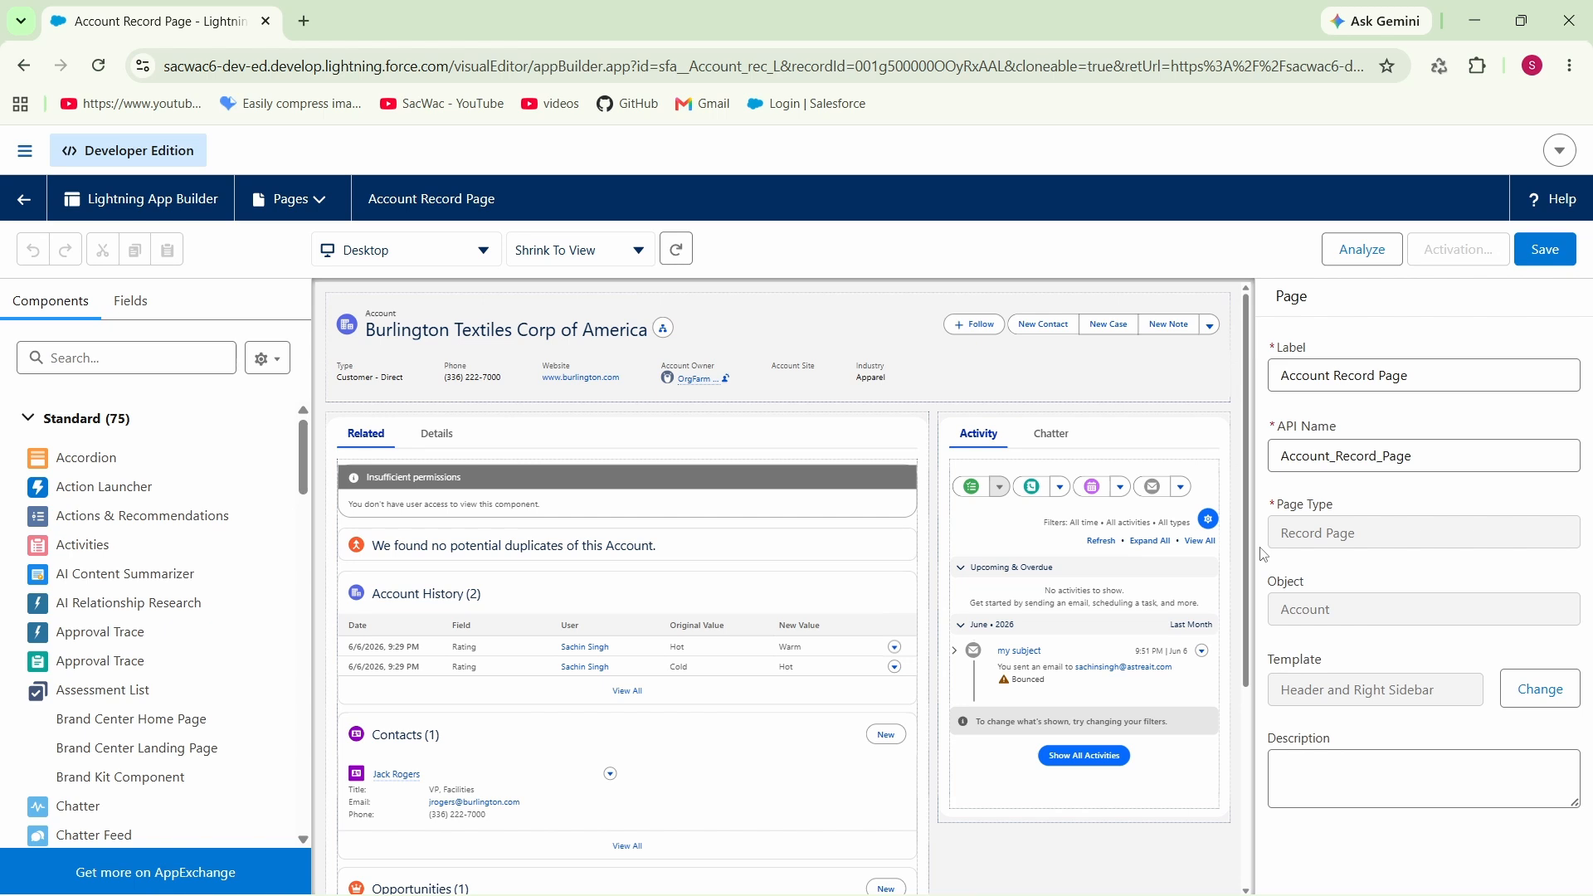
# Select the Record Detail component on the page's Details tab and review the fields it contains.
pyautogui.click(432, 435)
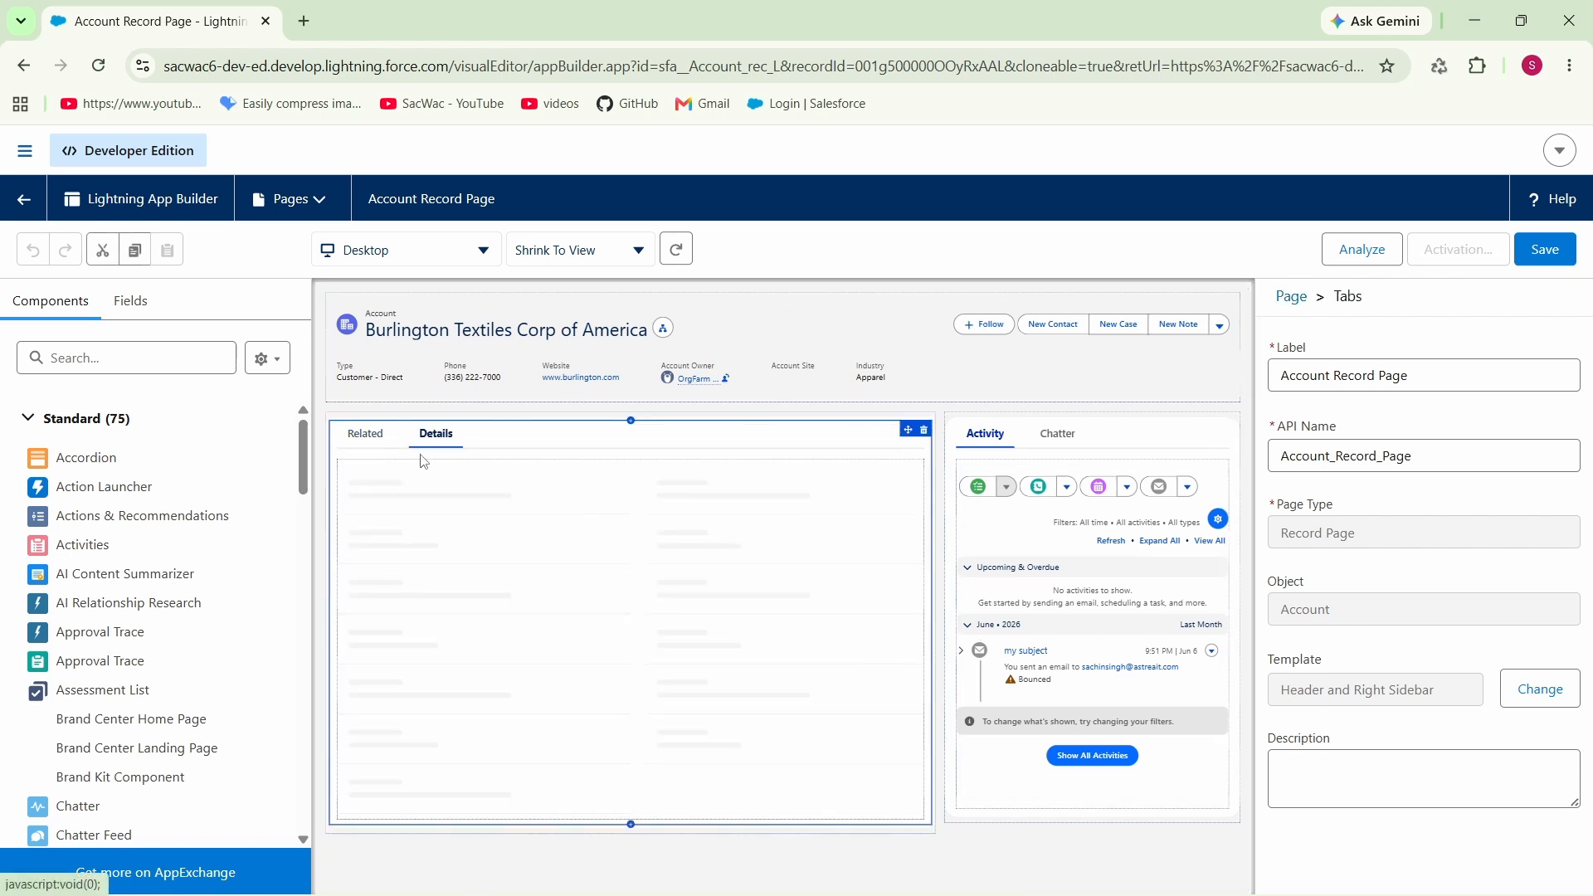
pyautogui.scroll(-3, 664, 457)
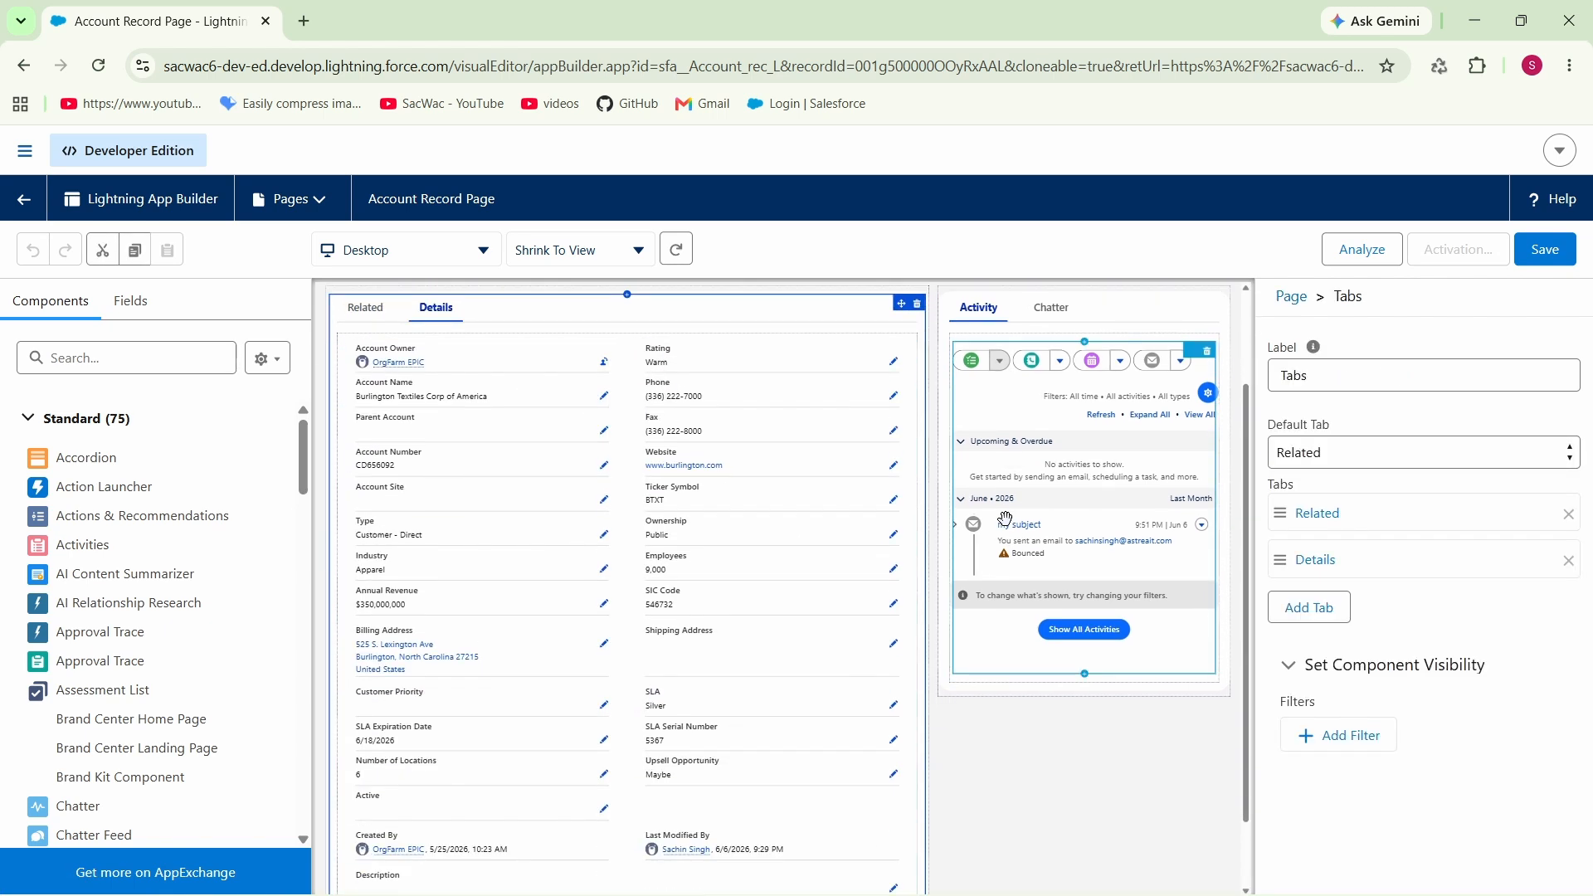
pyautogui.click(738, 583)
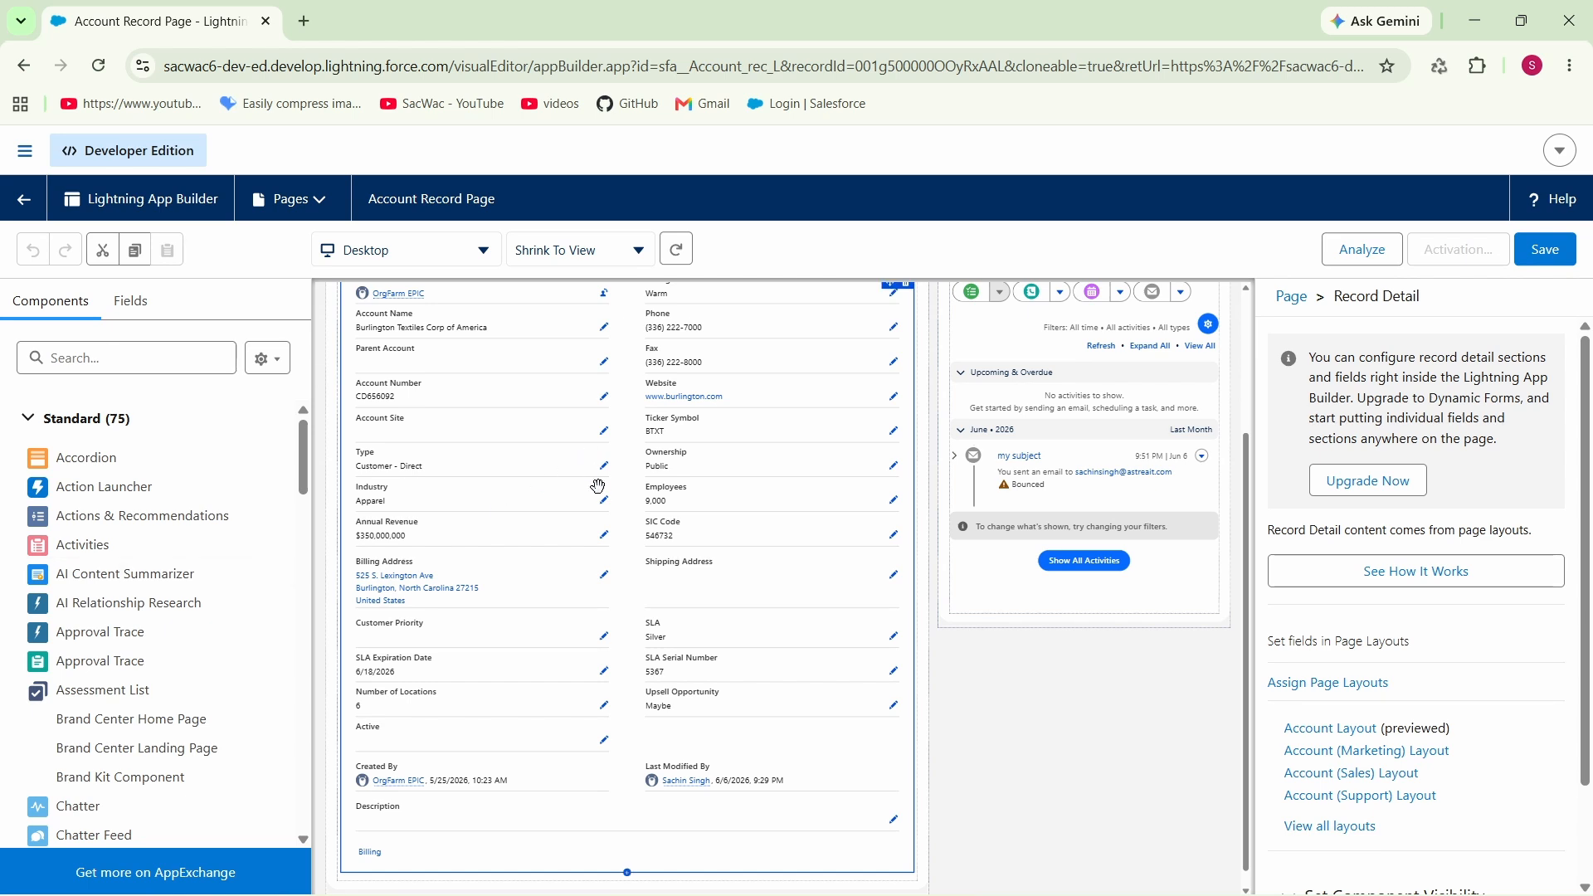
pyautogui.scroll(2, 745, 465)
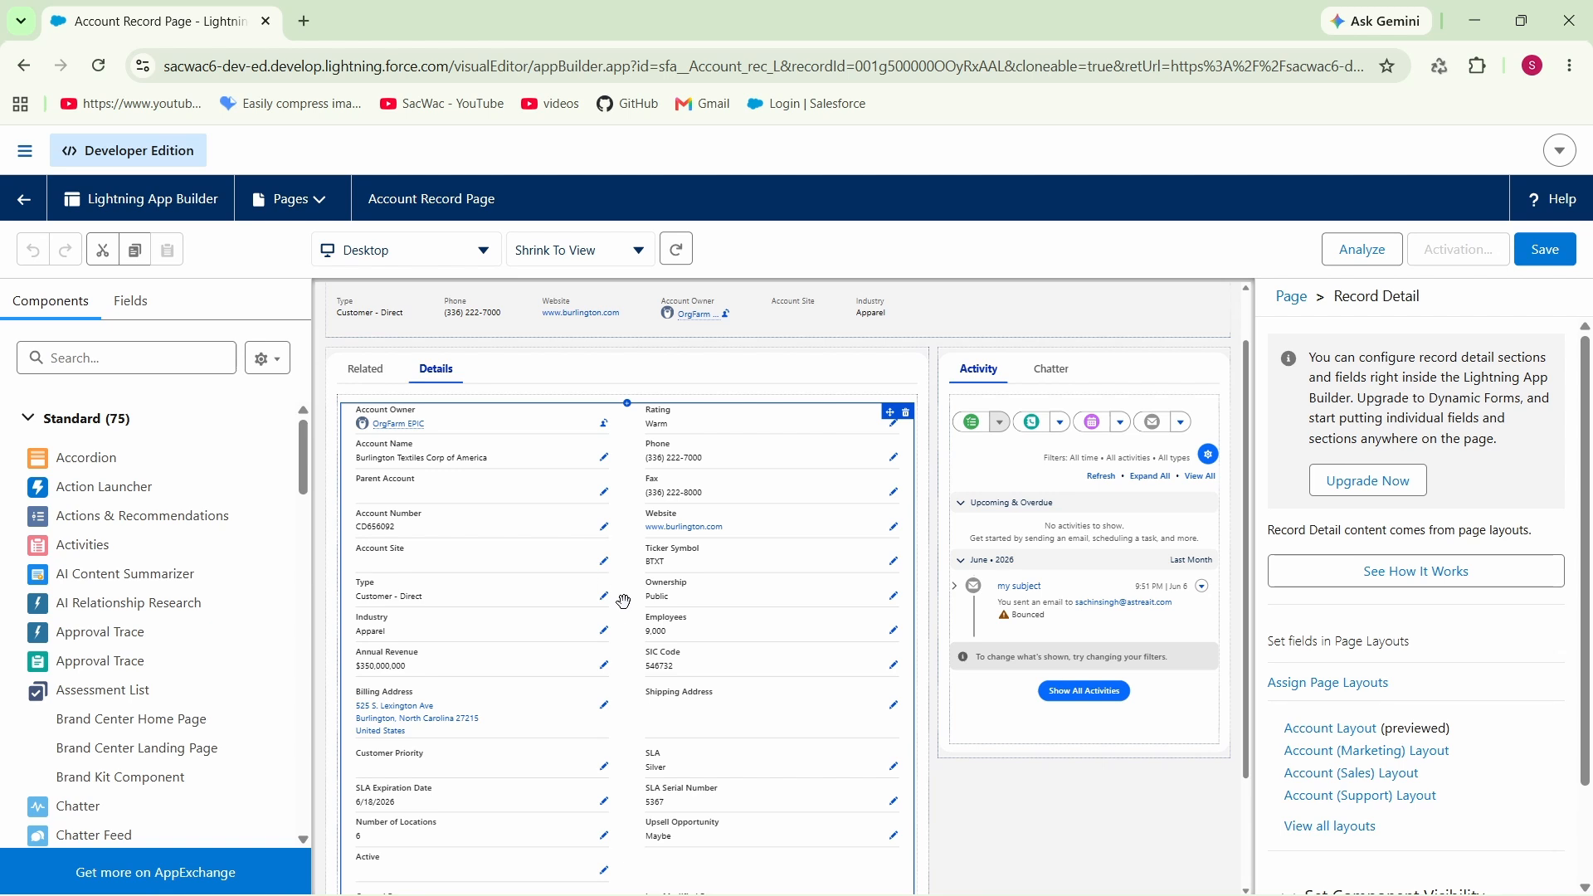
pyautogui.scroll(-1, 645, 606)
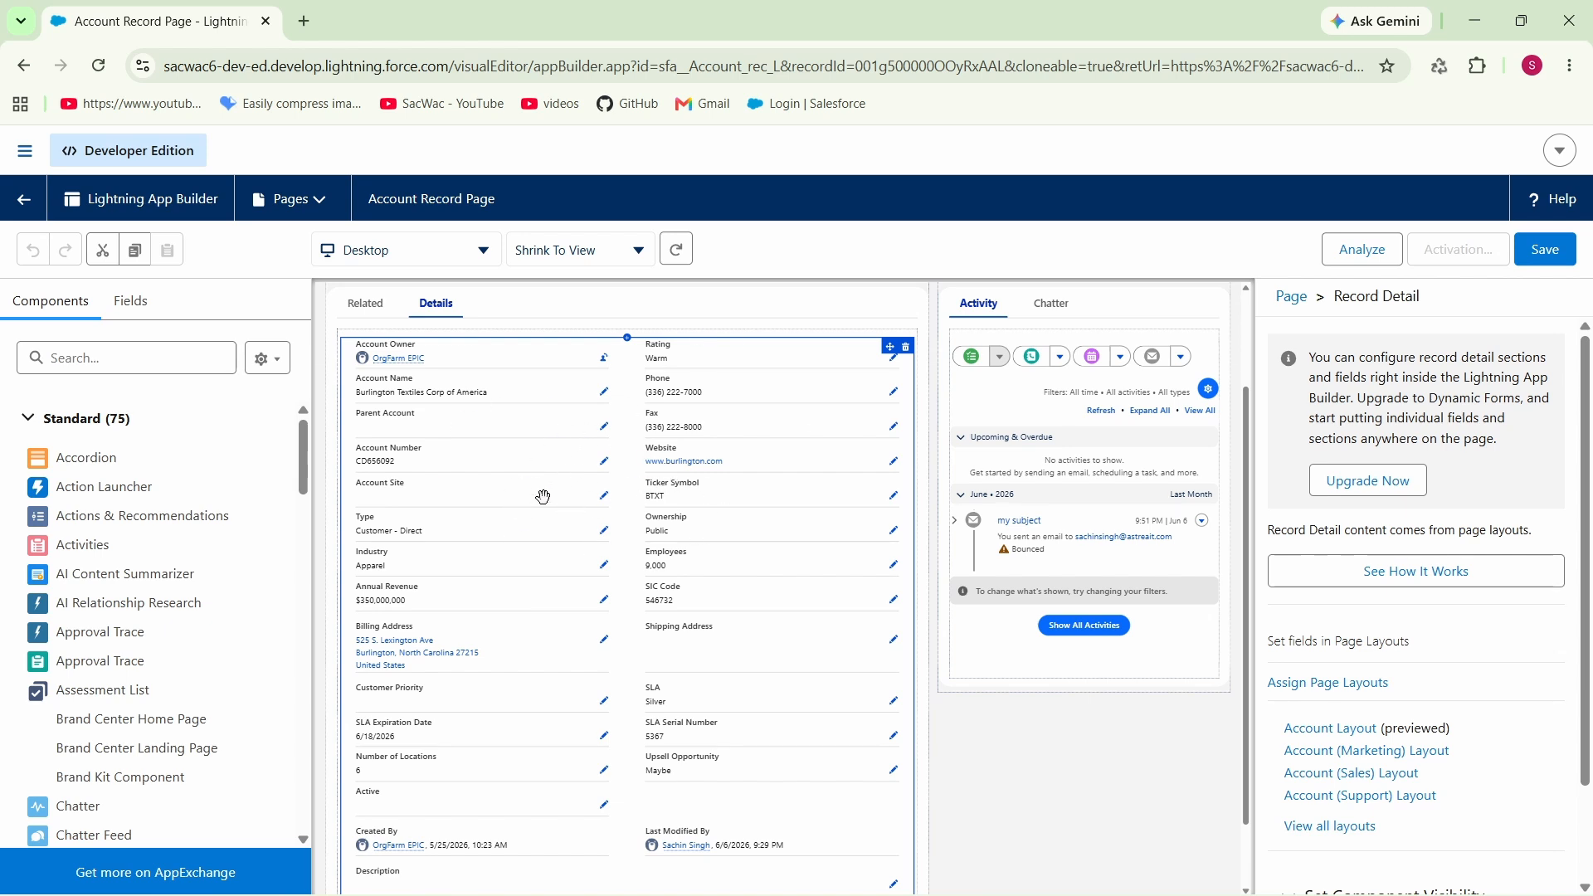
pyautogui.scroll(-1, 548, 489)
pyautogui.scroll(1, 594, 639)
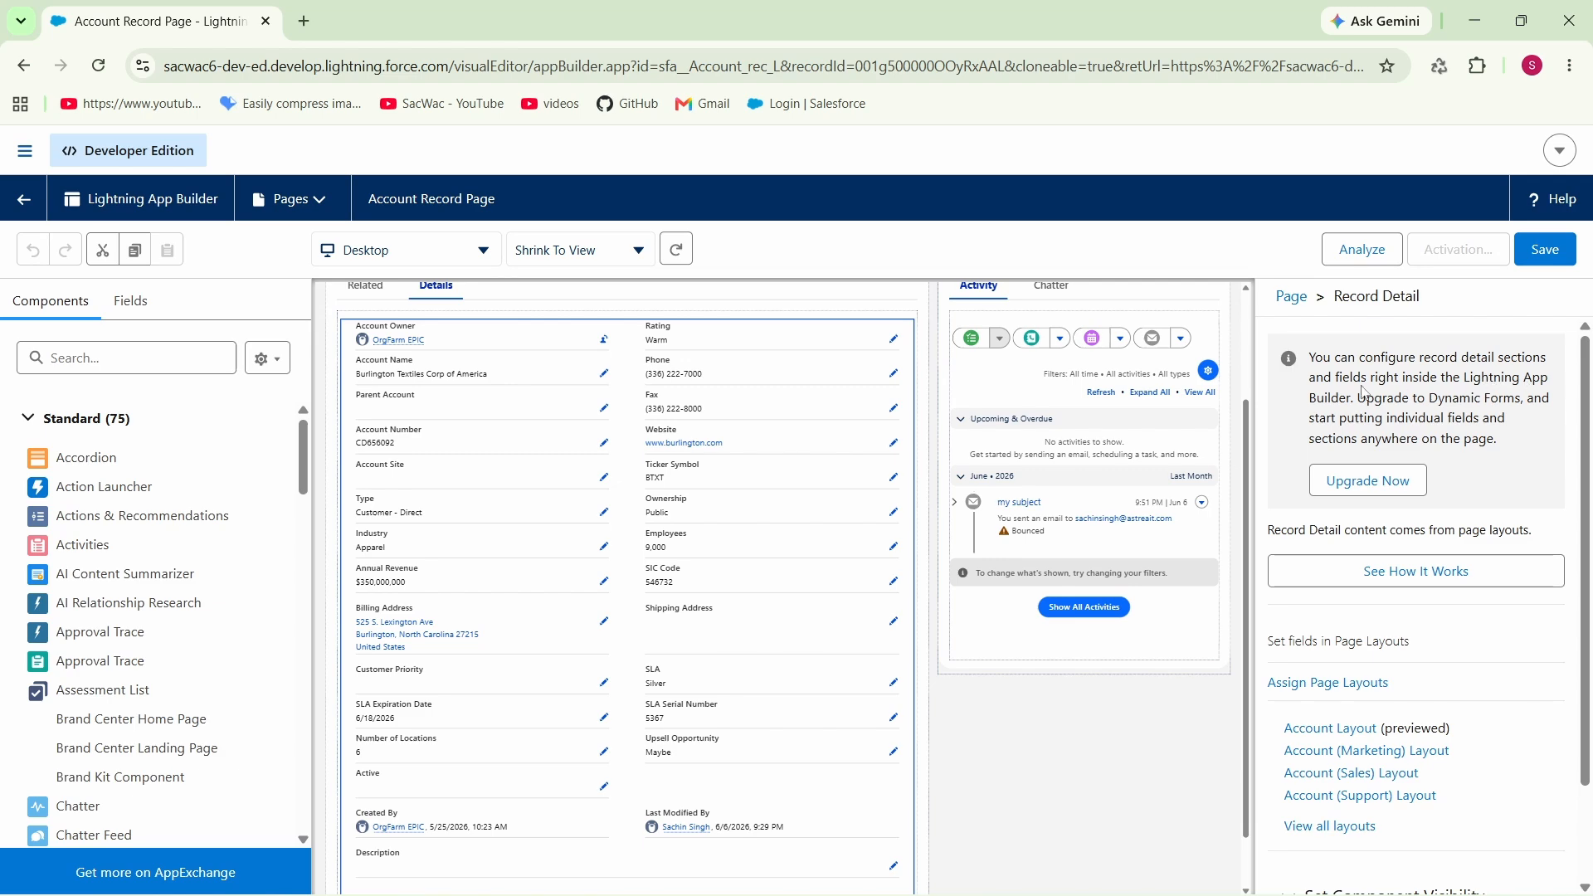
# Upgrade the Record Detail component to Dynamic Forms, using Account Layout as the source page layout.
pyautogui.click(1377, 482)
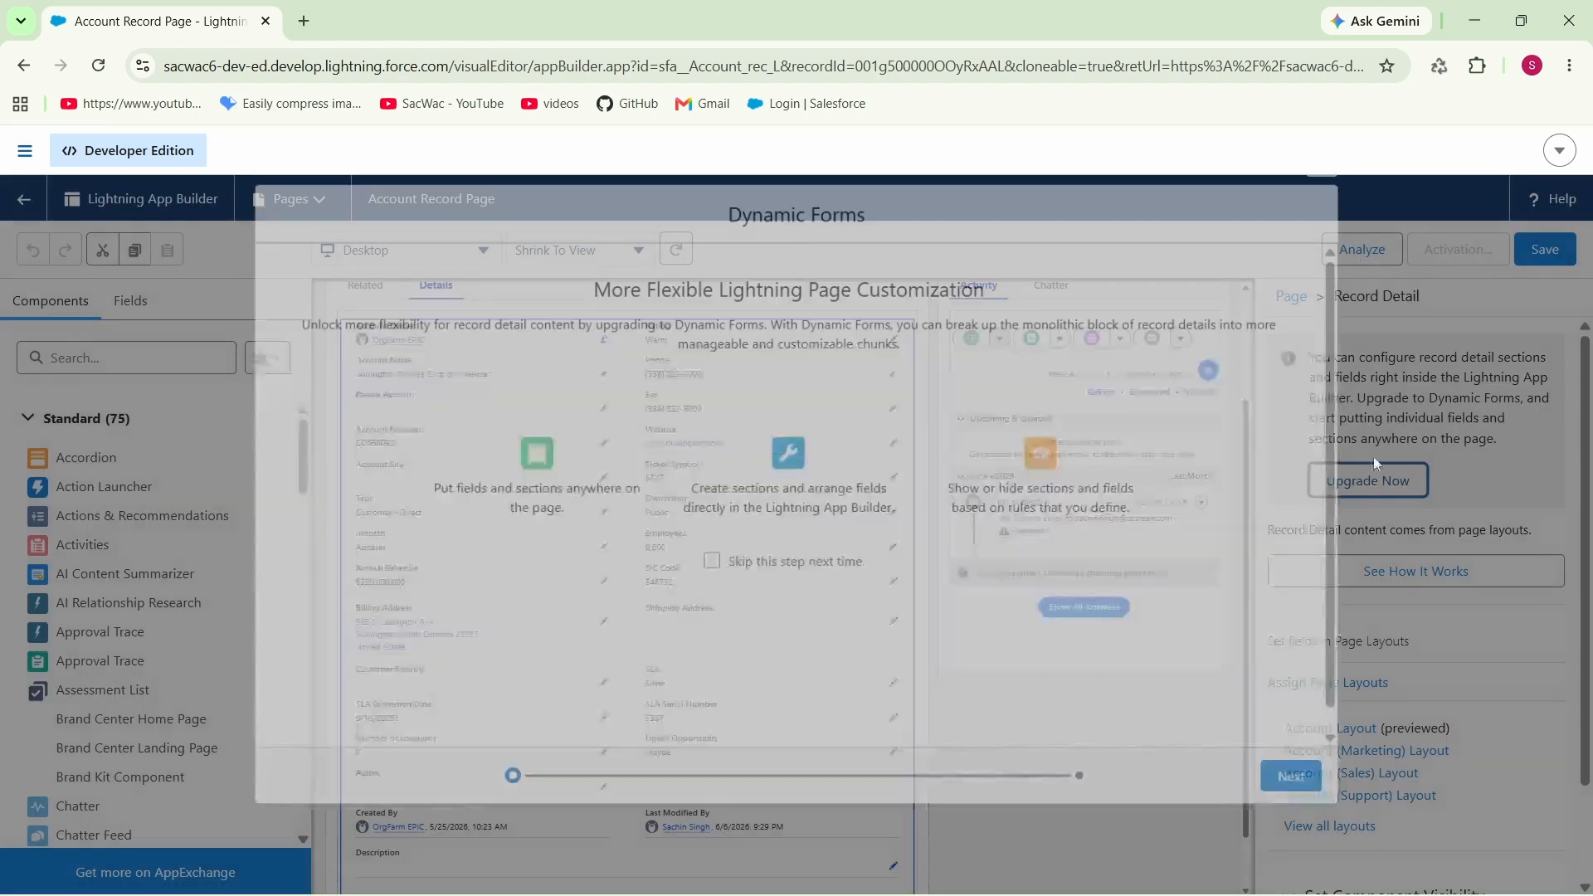
pyautogui.click(1304, 784)
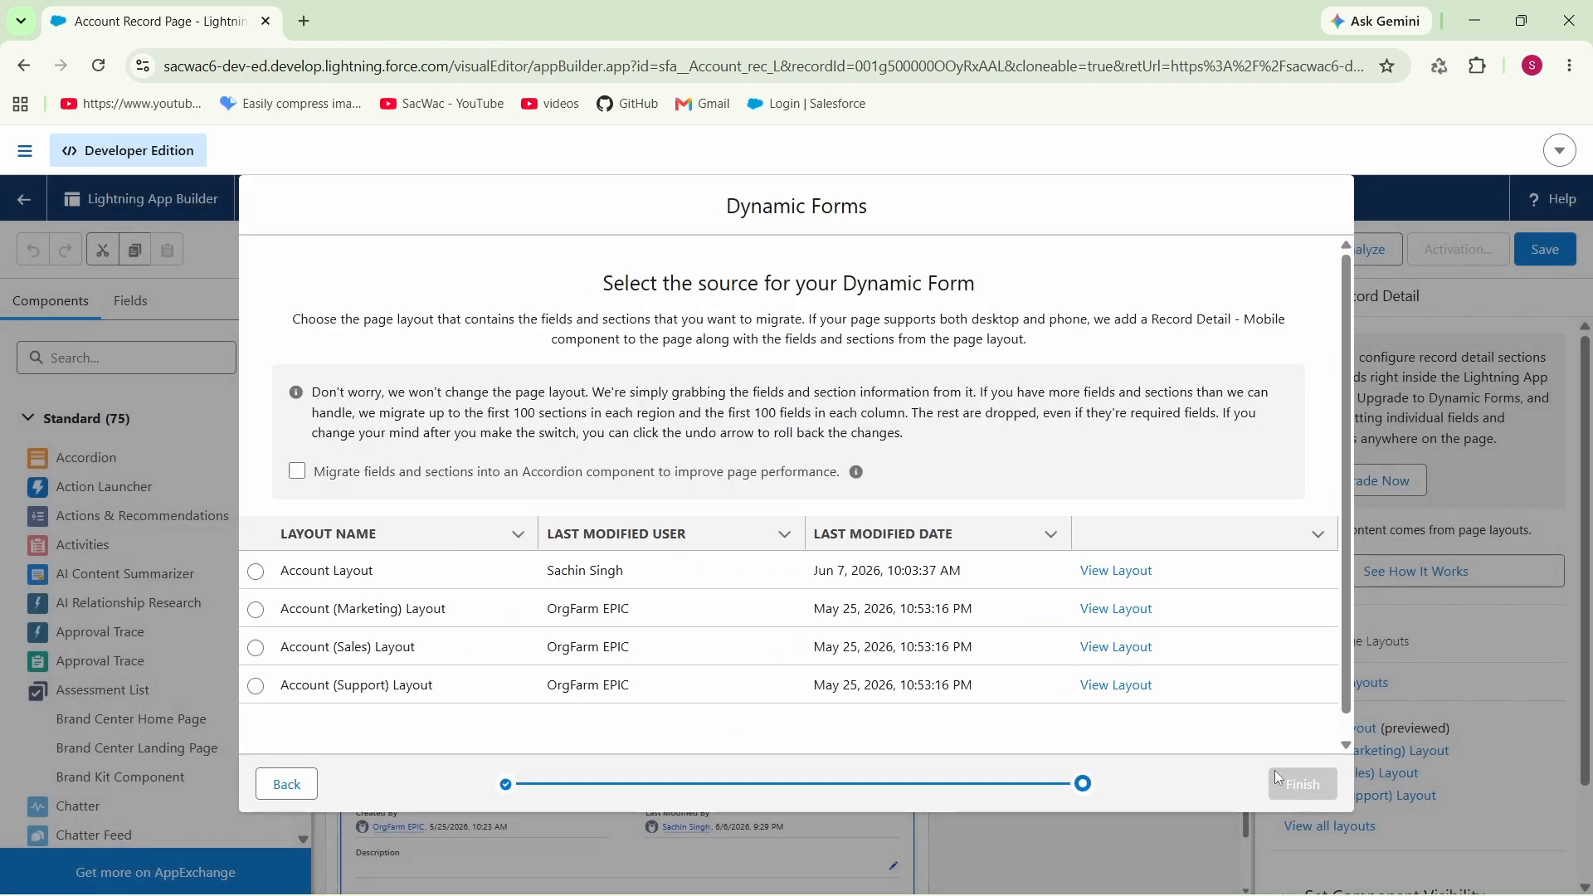
pyautogui.click(256, 571)
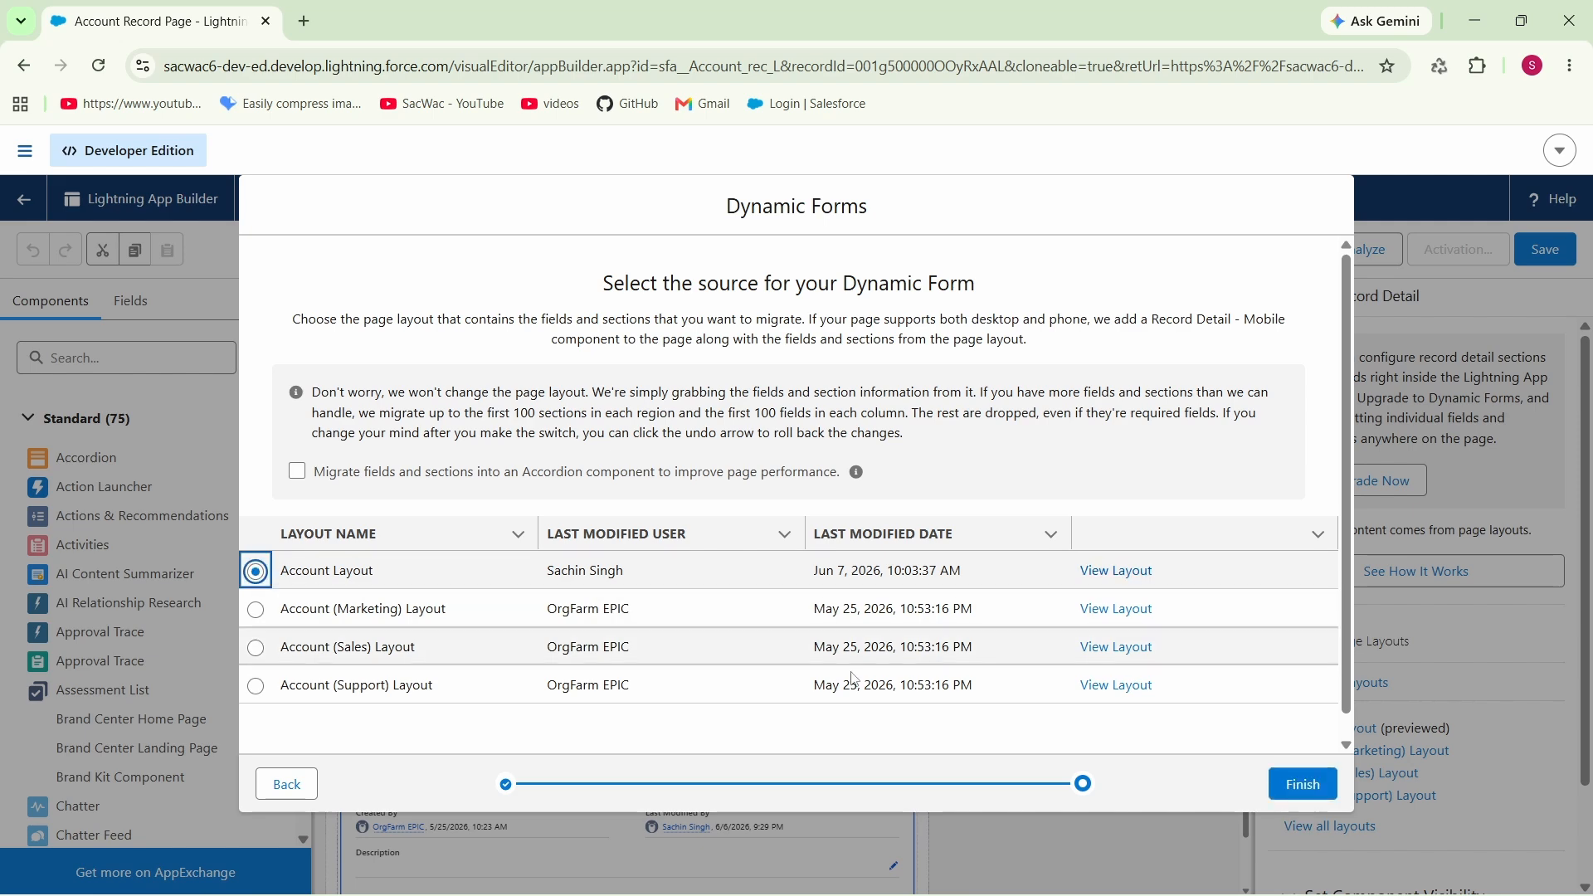
pyautogui.click(1302, 783)
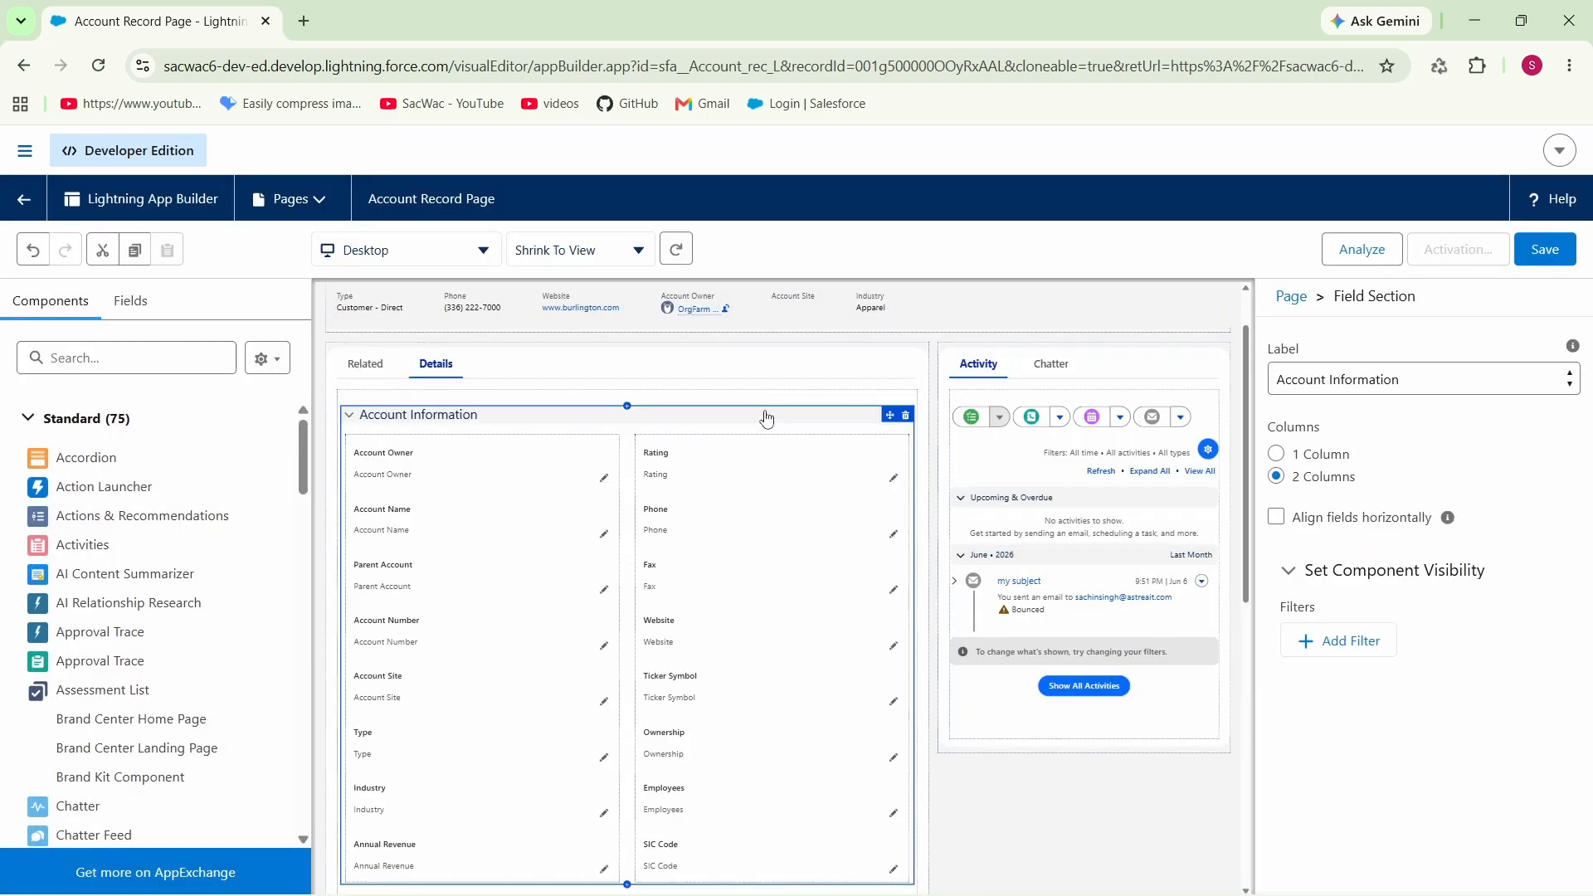
# Examine individual migrated fields on the Details tab, such as Account Owner, Parent Account, Website, Billing Address and Shipping Address.
pyautogui.scroll(-4, 766, 419)
pyautogui.scroll(3, 782, 586)
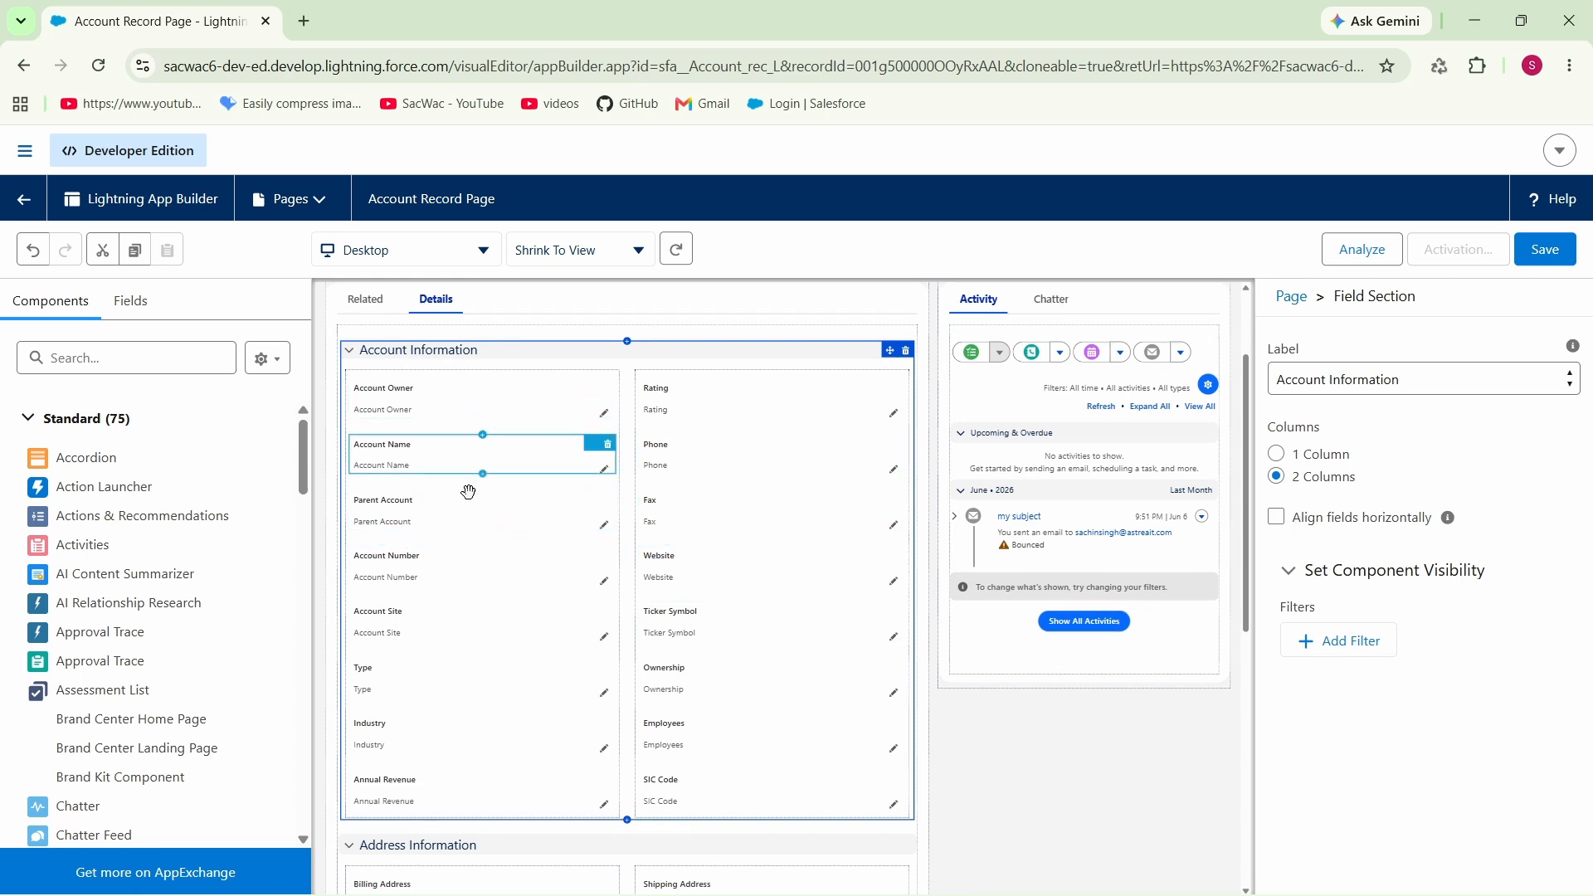
pyautogui.click(425, 403)
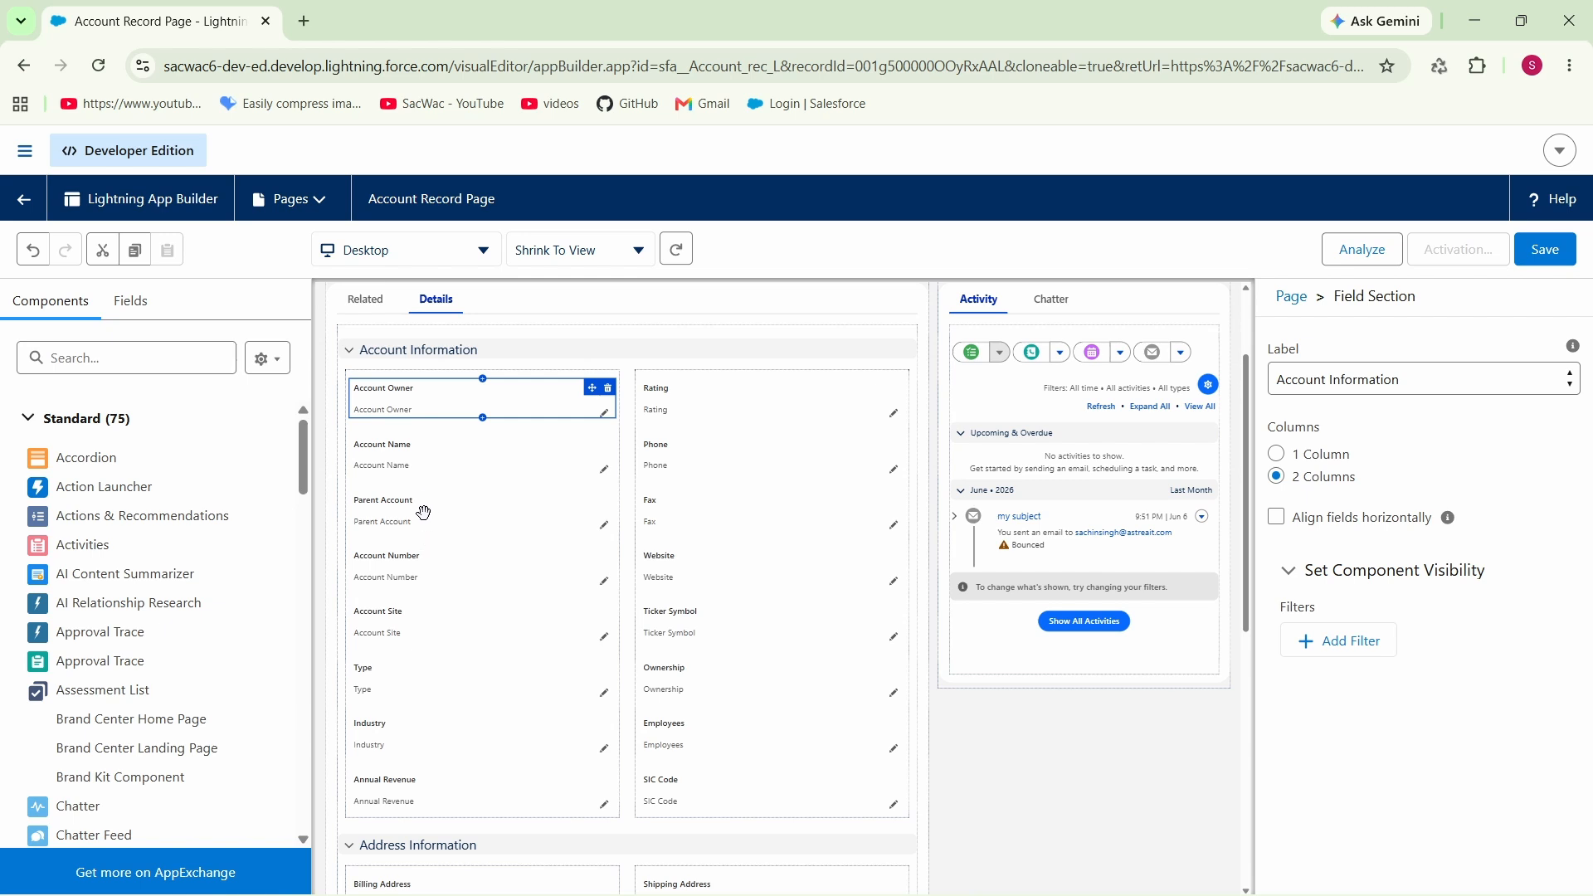
pyautogui.click(549, 531)
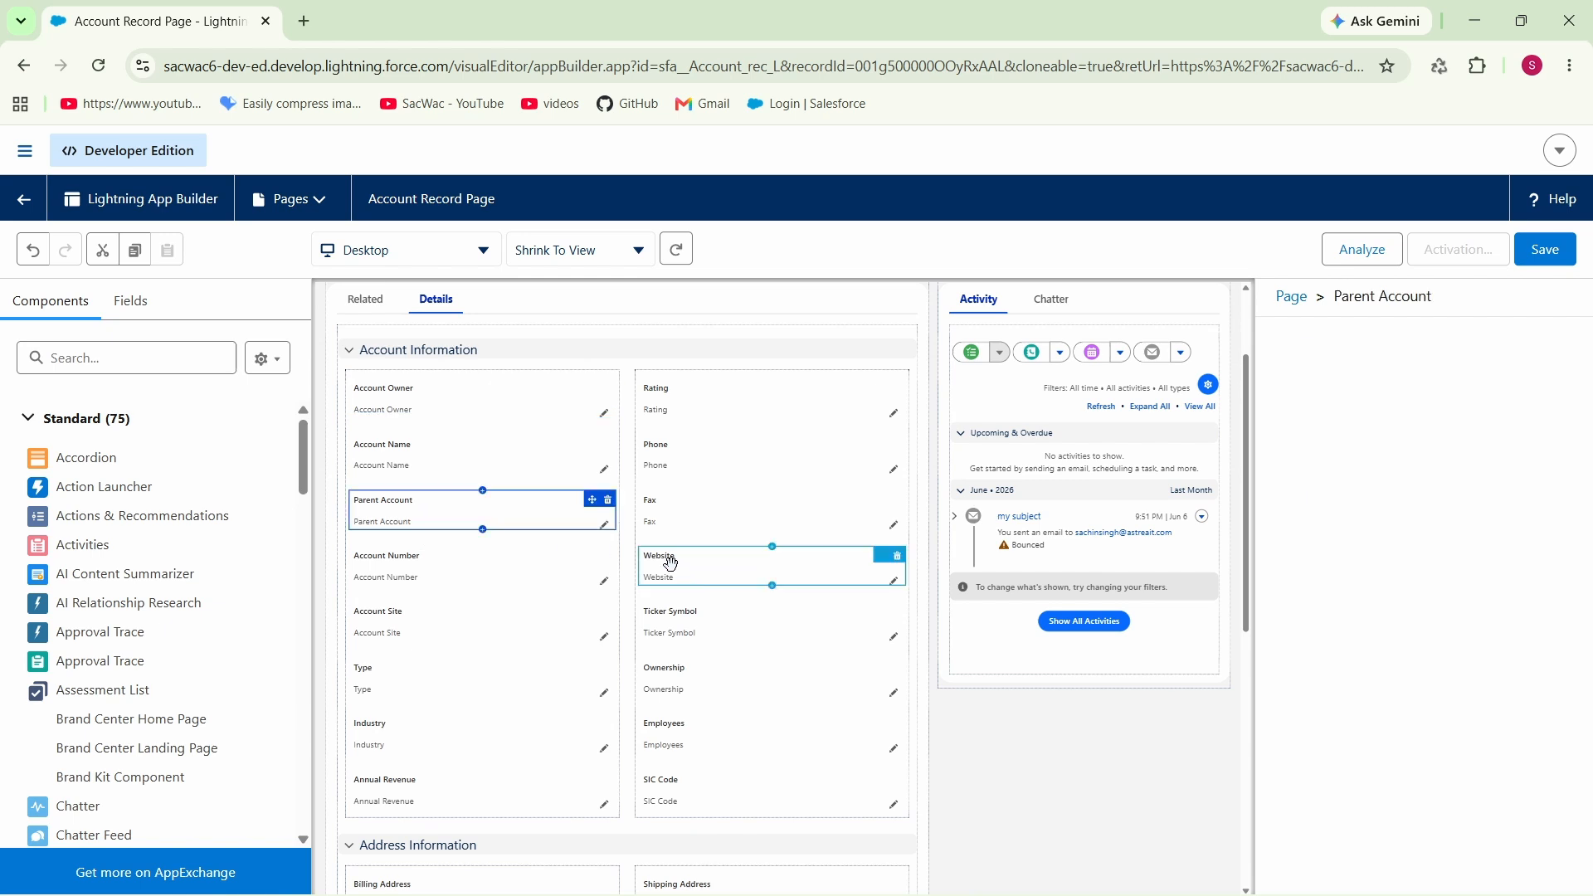
pyautogui.click(715, 563)
pyautogui.scroll(-5, 588, 545)
pyautogui.click(575, 512)
pyautogui.scroll(2, 575, 512)
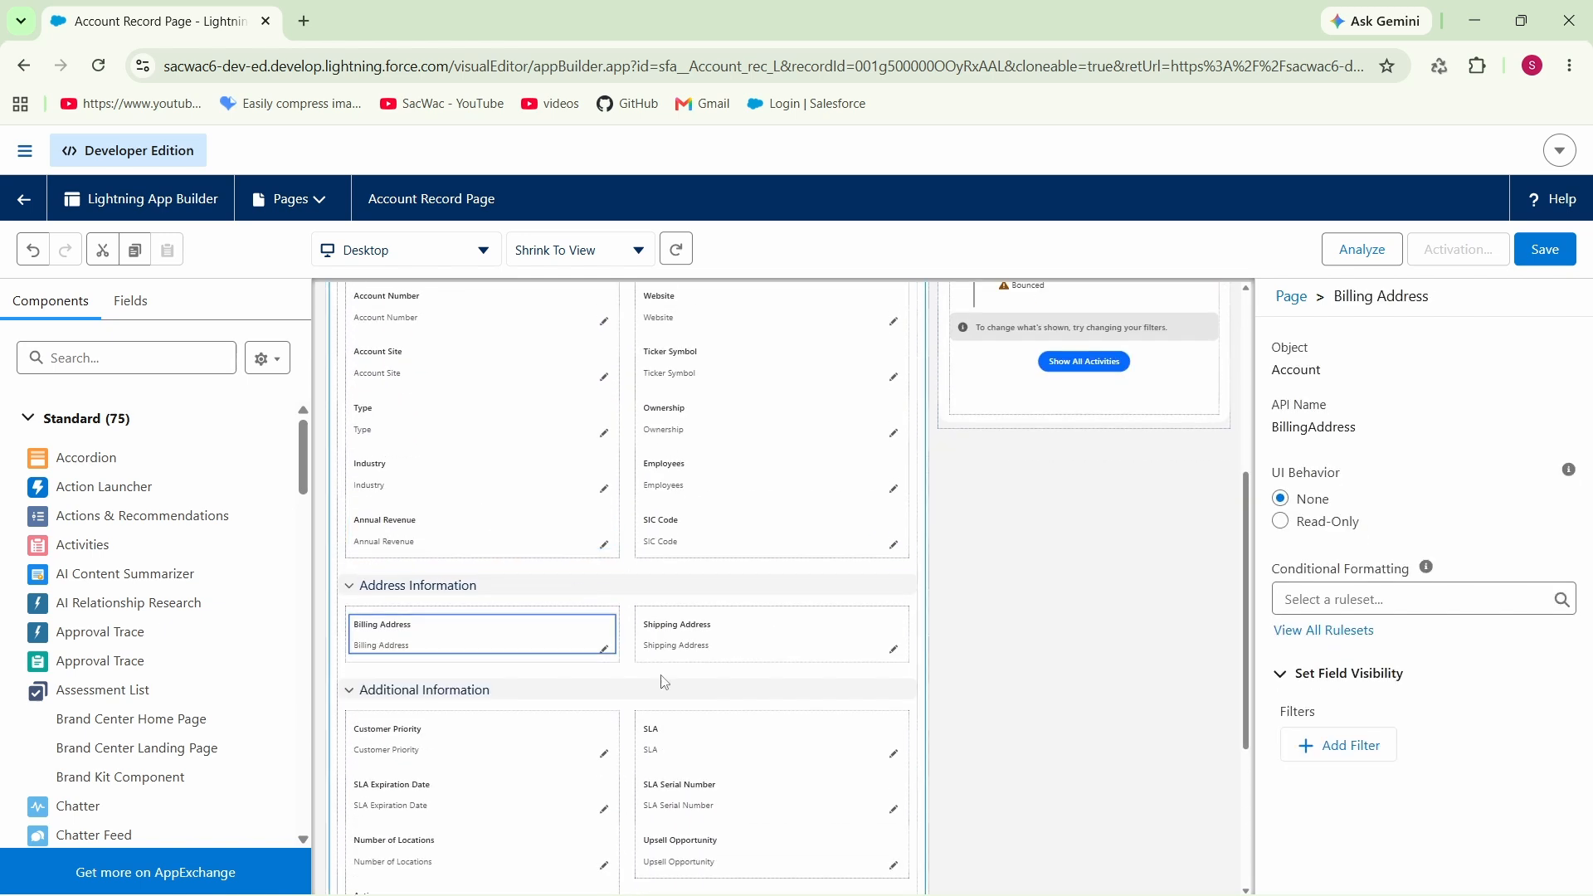
pyautogui.click(675, 633)
pyautogui.scroll(-3, 470, 725)
pyautogui.scroll(5, 473, 709)
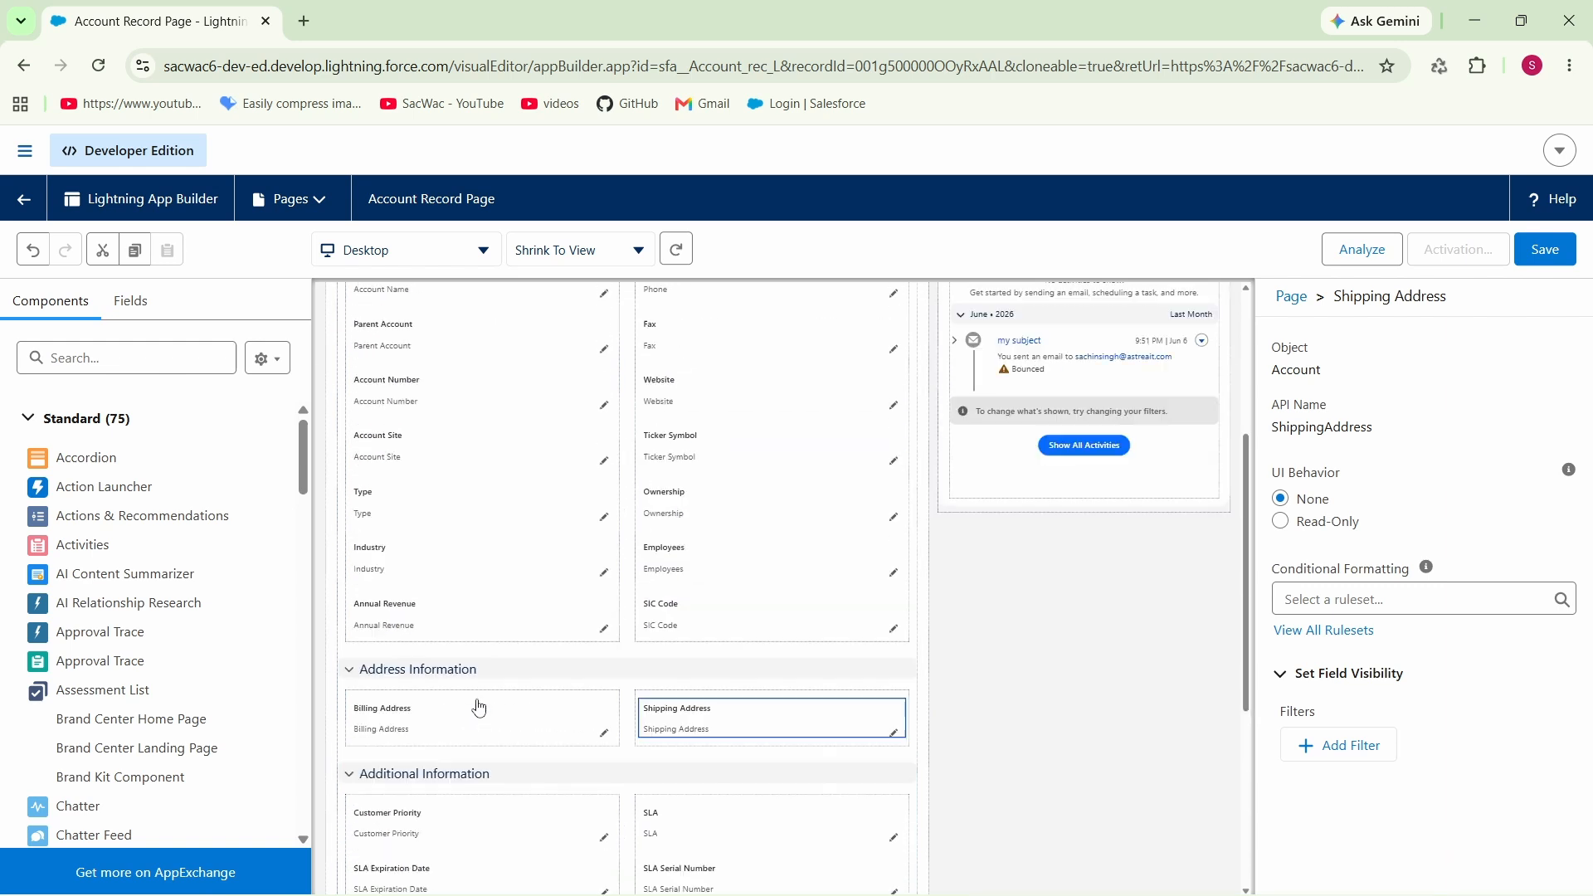
pyautogui.click(477, 574)
pyautogui.scroll(3, 478, 564)
pyautogui.click(454, 506)
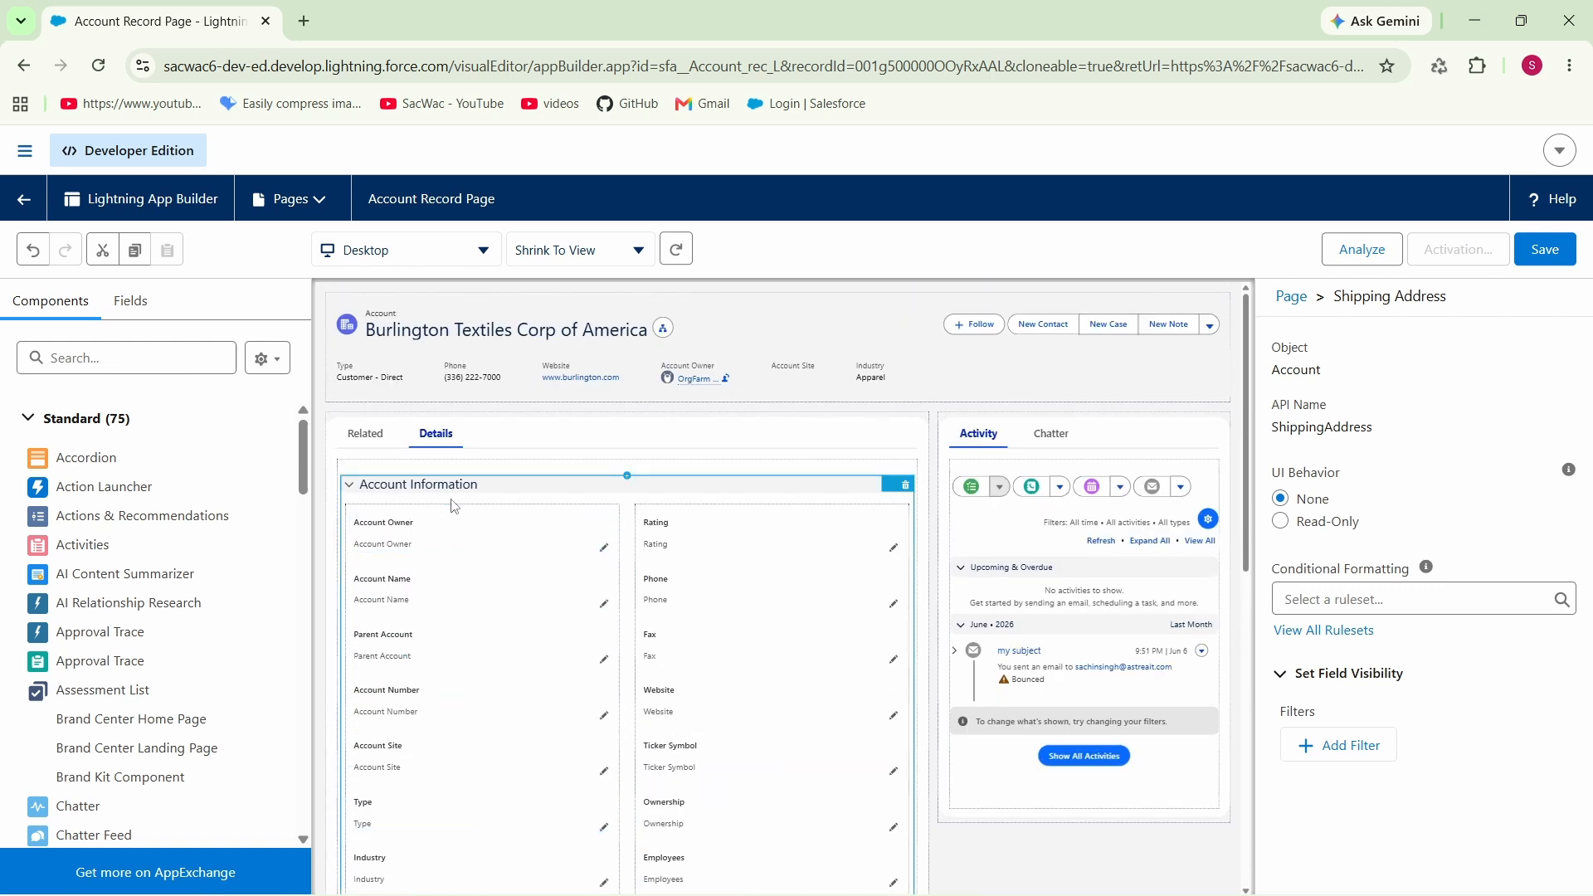
# Review the field sections on the Details tab, from Account Information through Description Information.
pyautogui.scroll(-5, 437, 597)
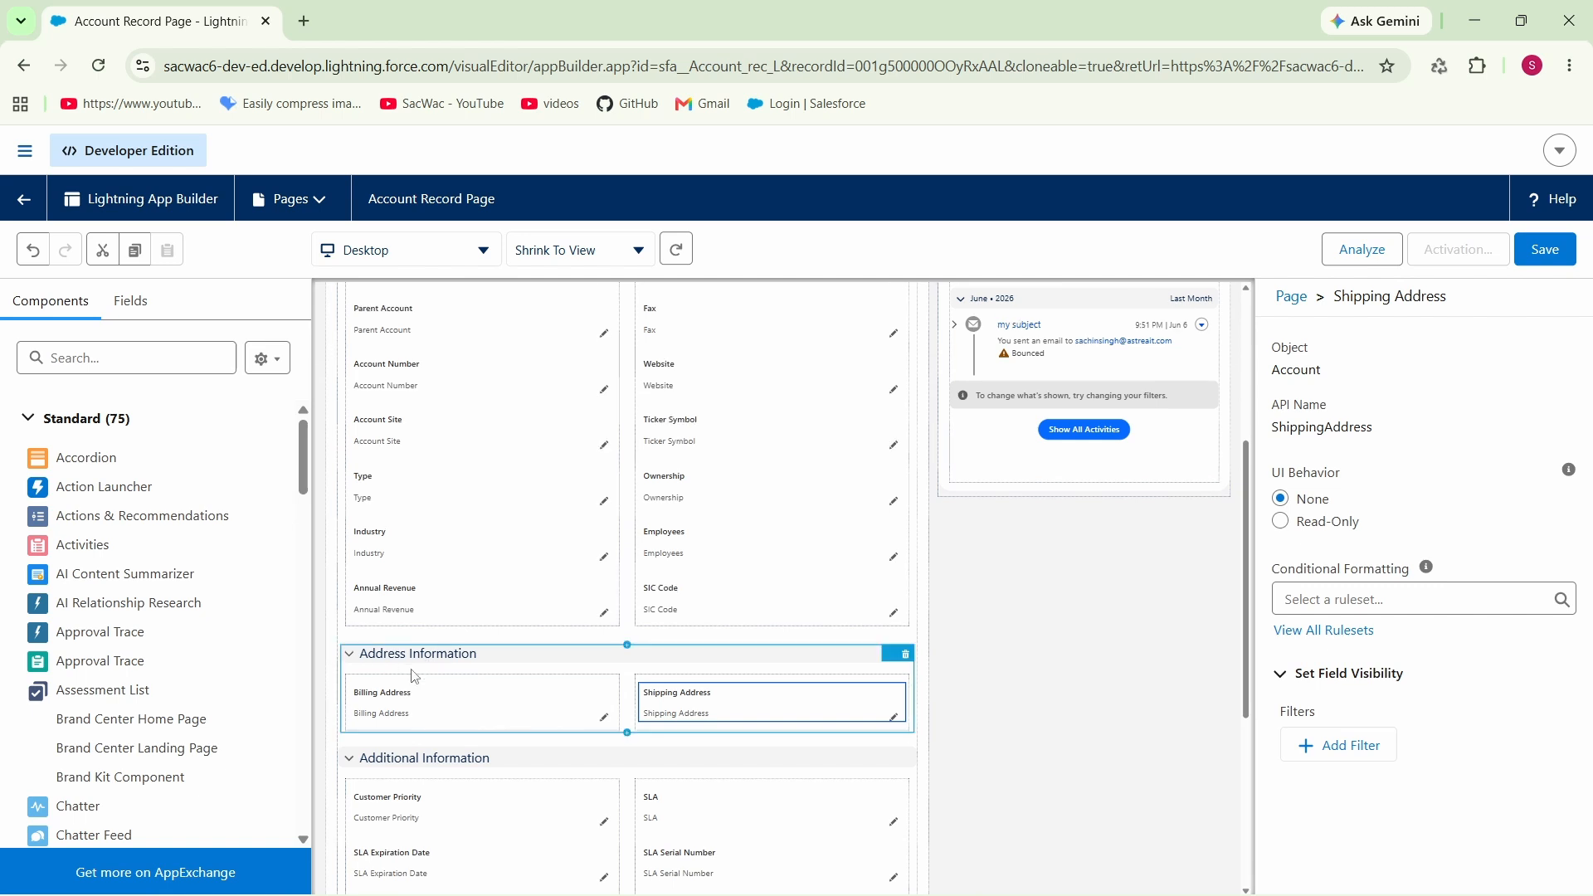
pyautogui.scroll(-2, 448, 655)
pyautogui.scroll(-3, 448, 658)
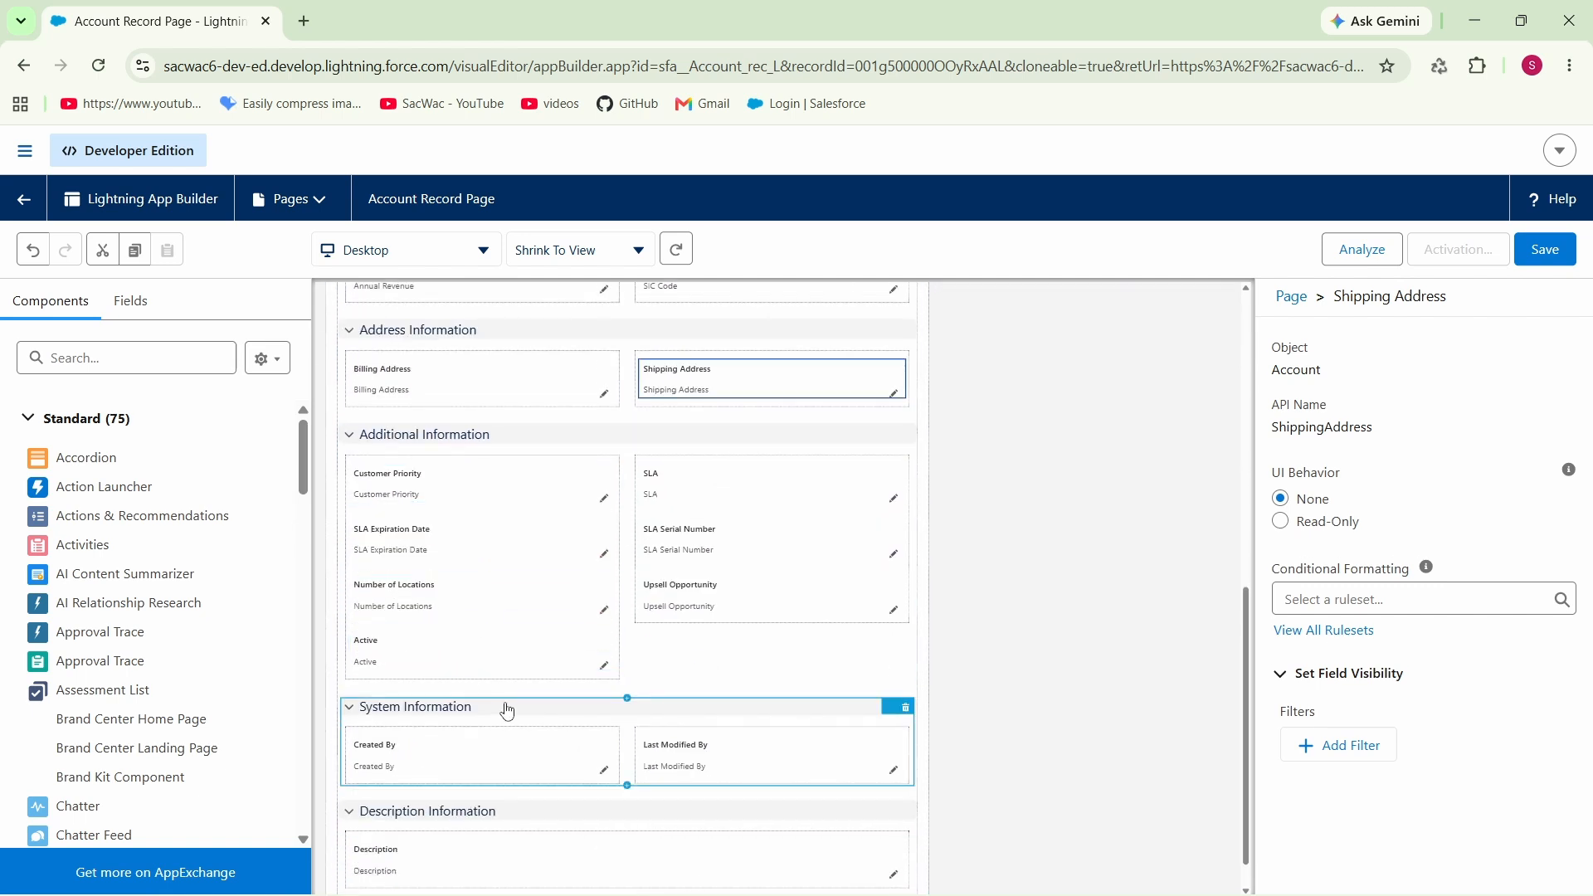
pyautogui.scroll(-1, 398, 701)
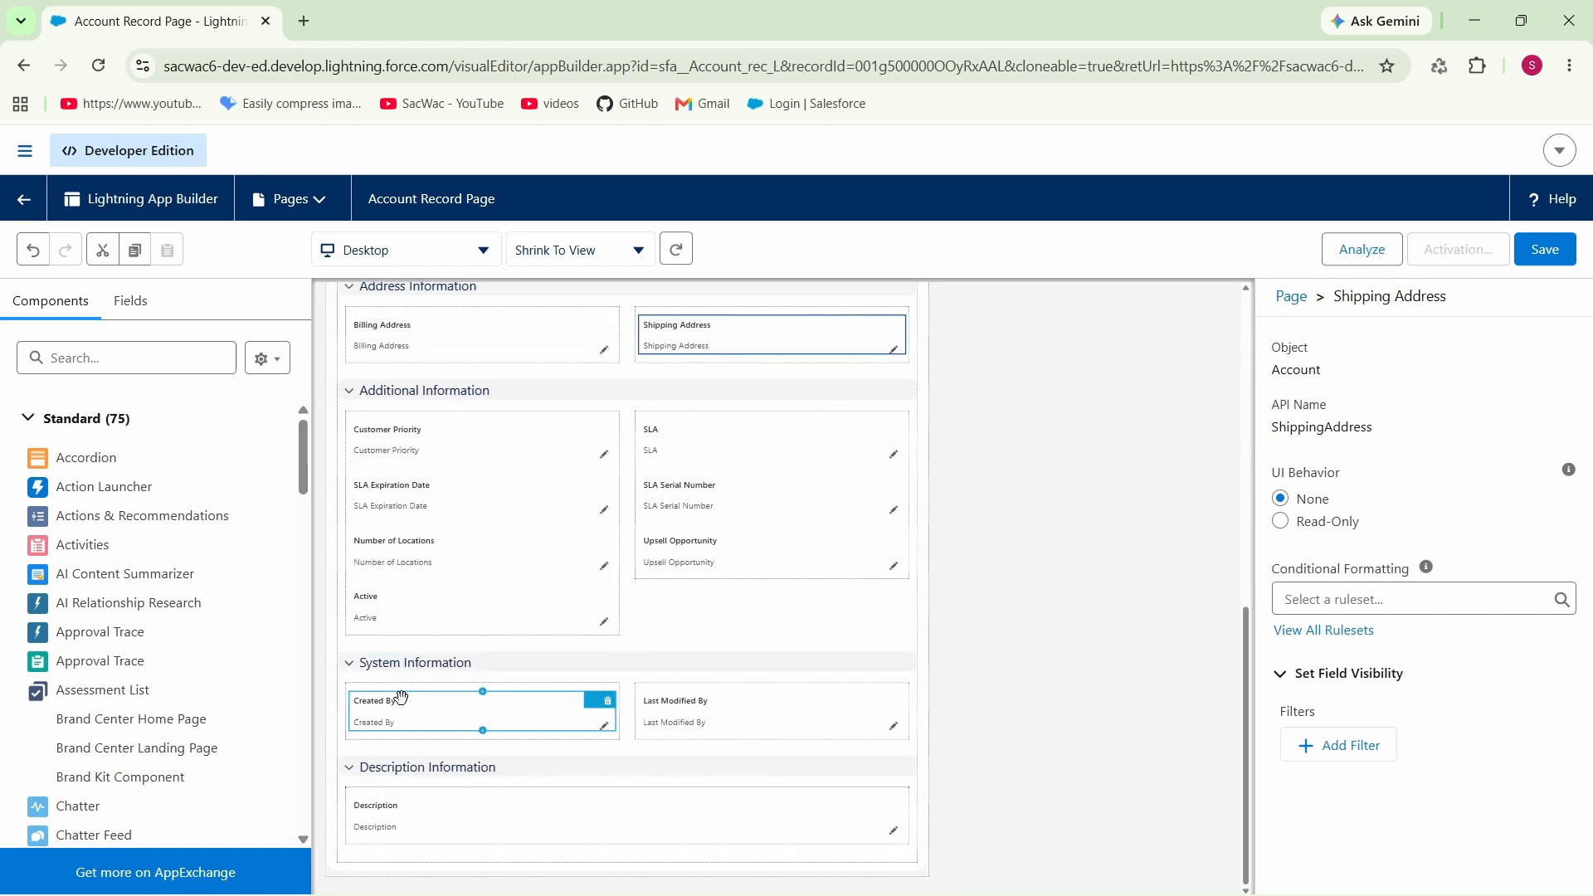
pyautogui.scroll(9, 398, 730)
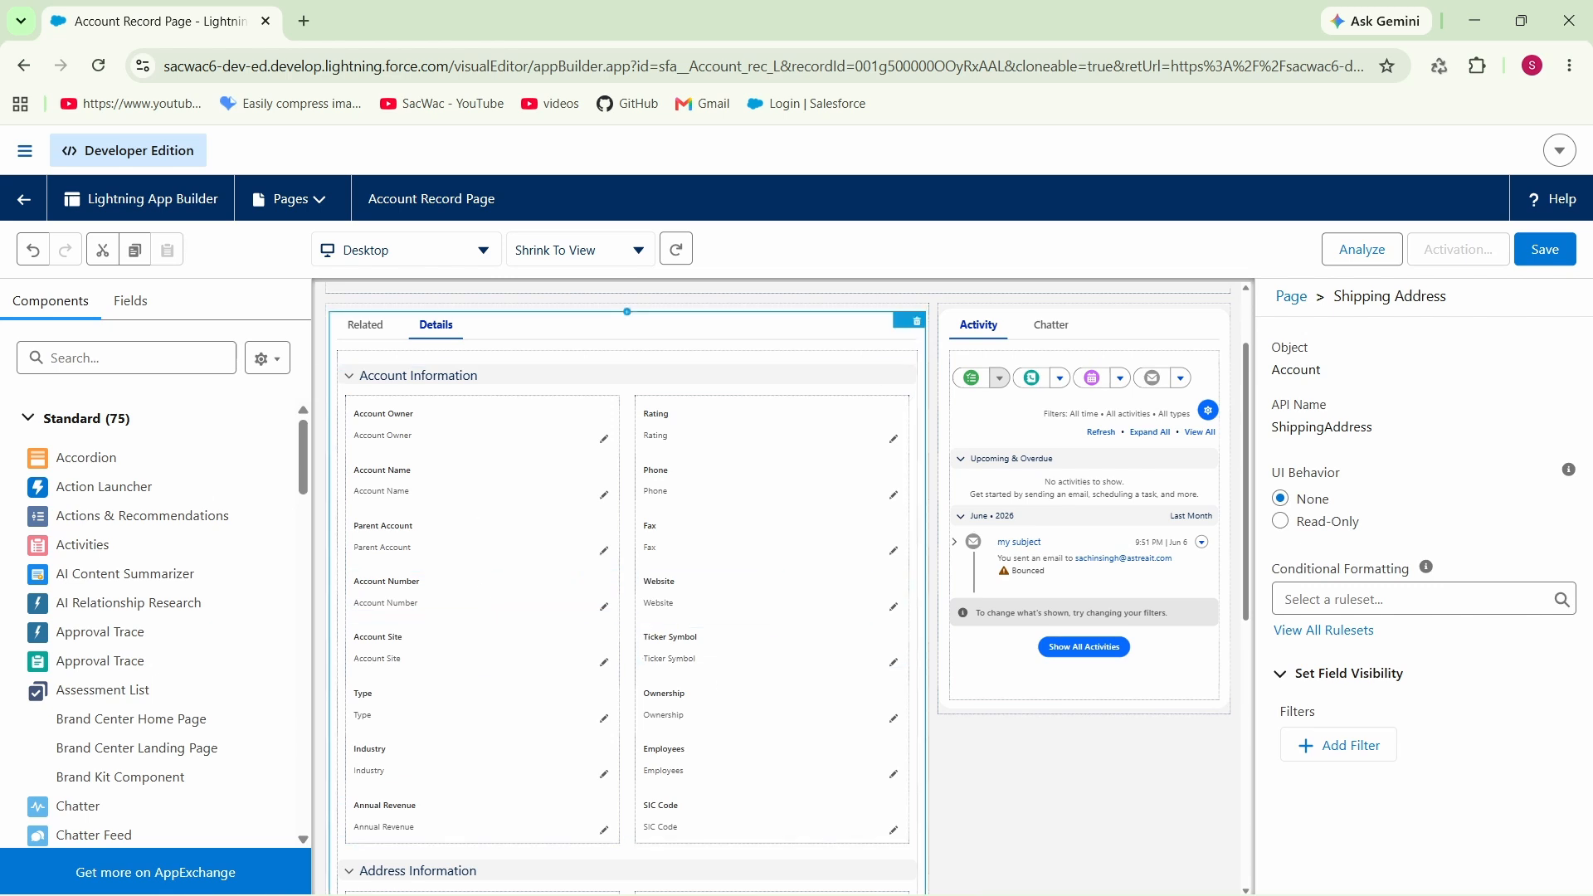
# Add a Field Section above Account Information on the Details tab and label it "My Section".
pyautogui.scroll(-7, 155, 626)
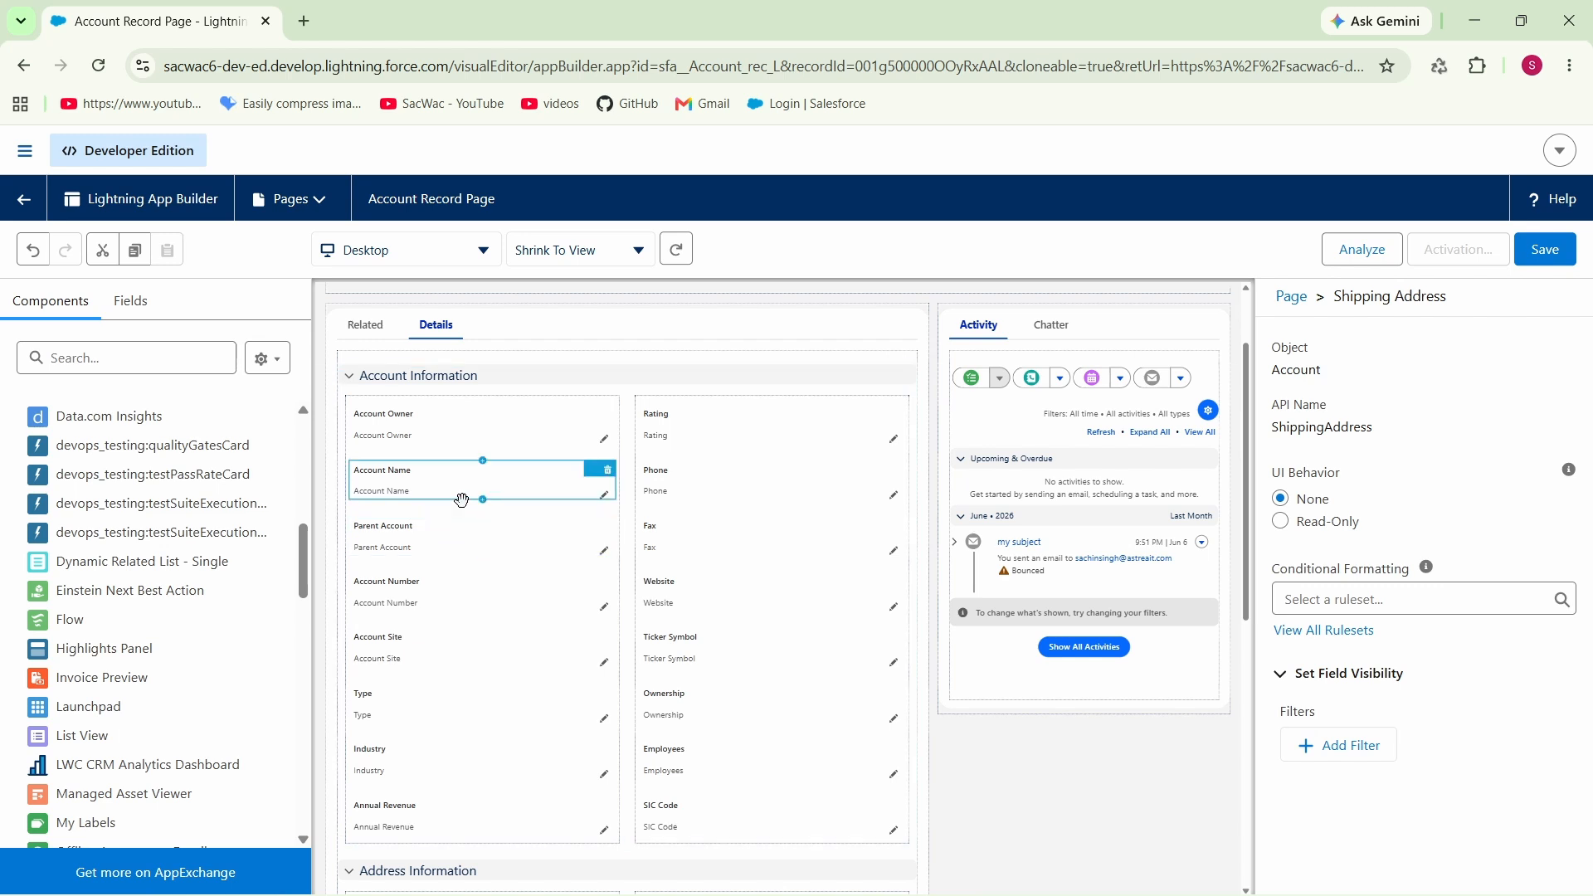
pyautogui.click(139, 302)
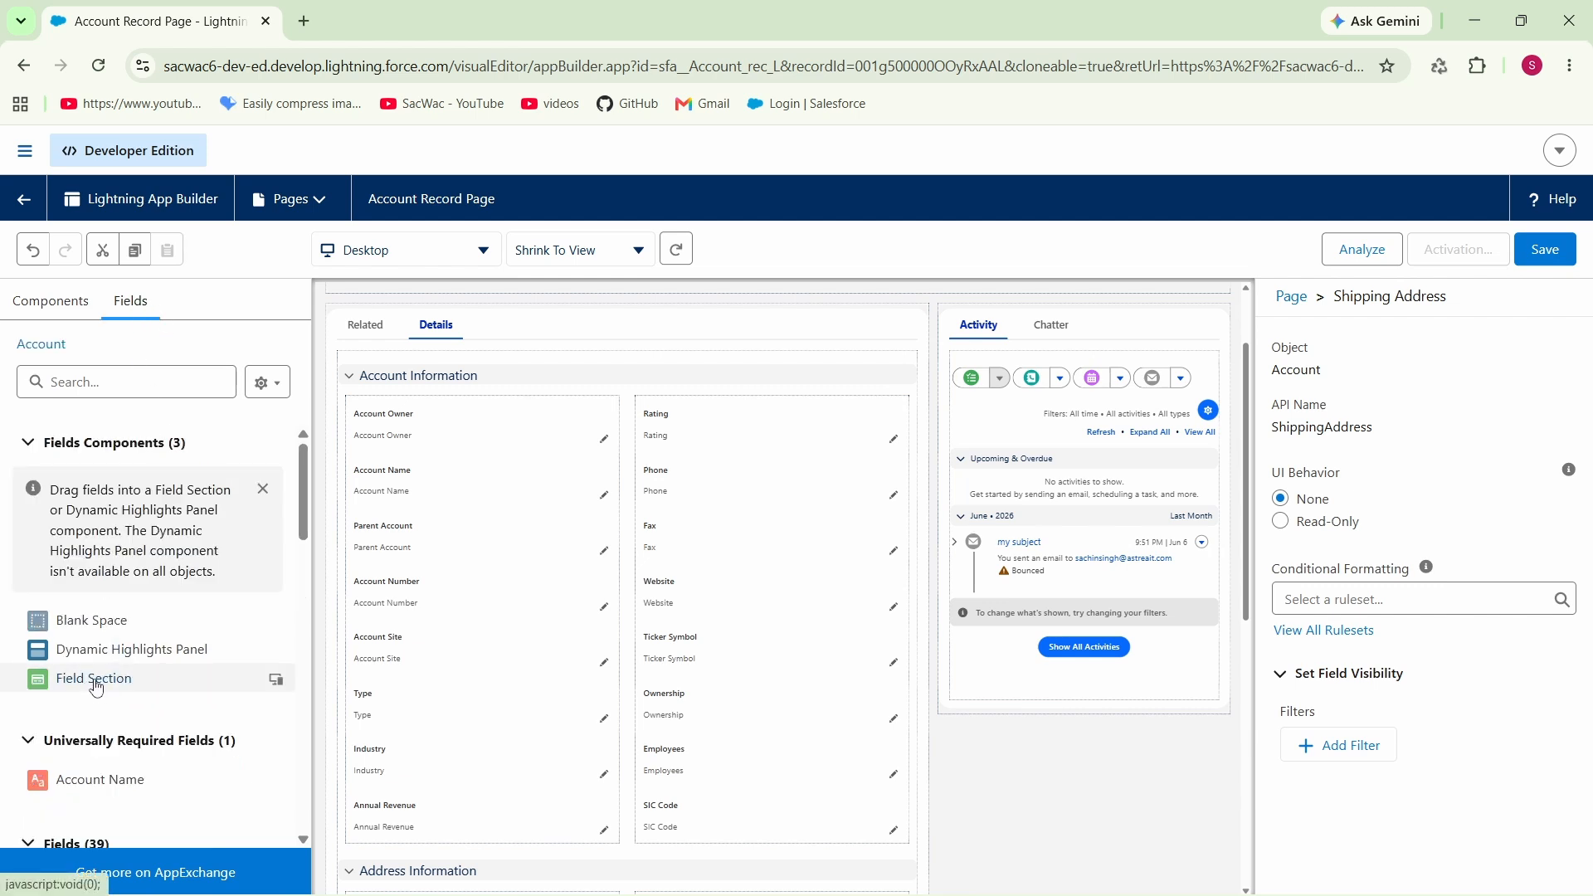
pyautogui.moveTo(116, 678); pyautogui.dragTo(408, 365)
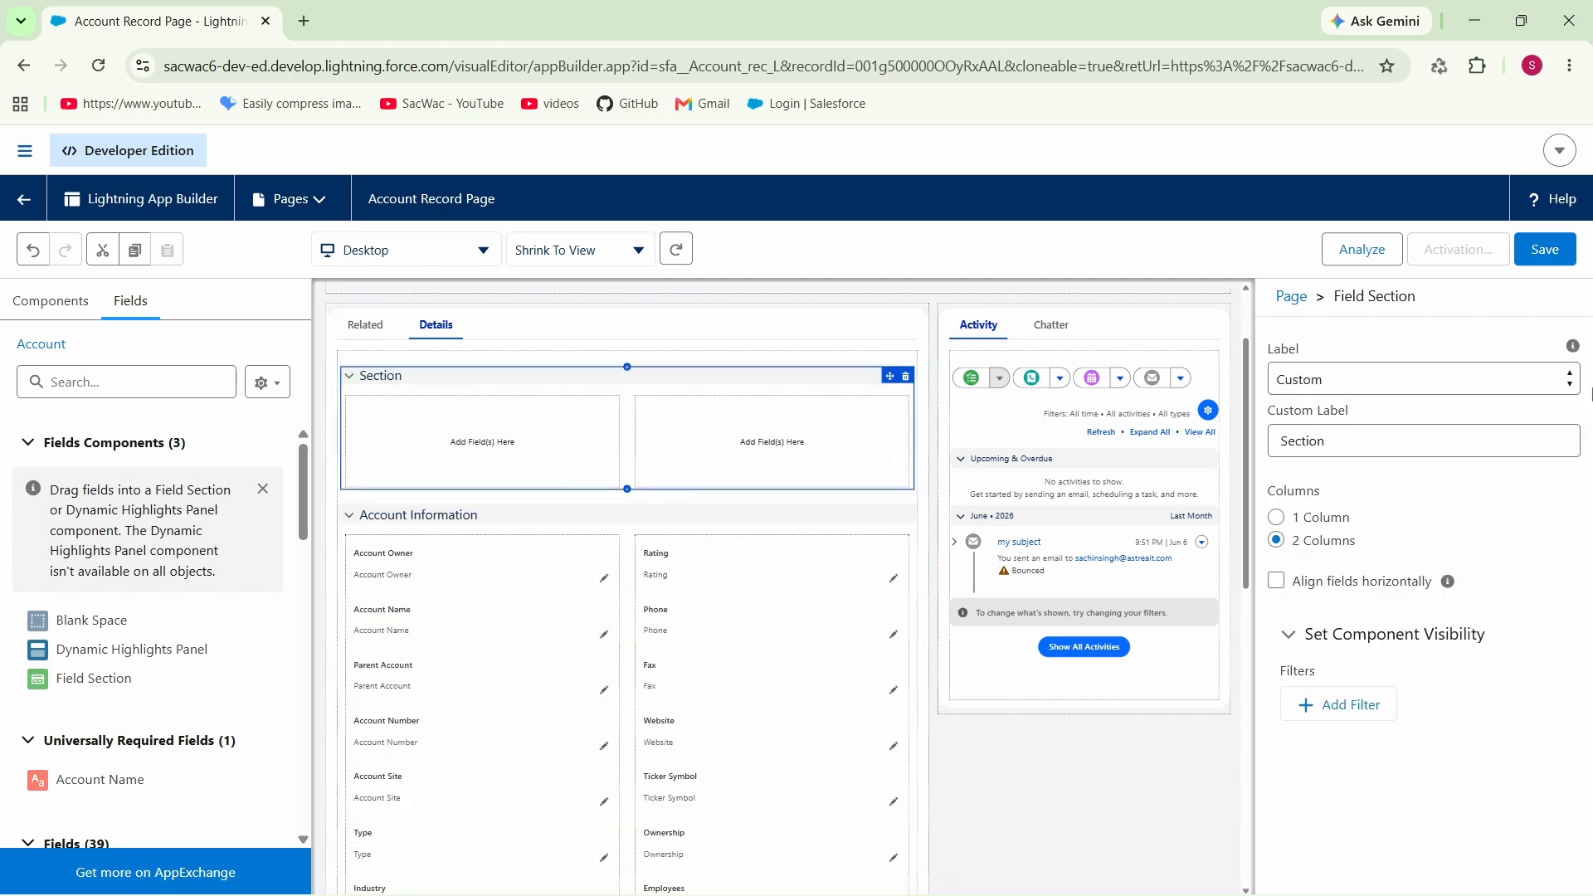
pyautogui.moveTo(1360, 444); pyautogui.dragTo(1268, 448)
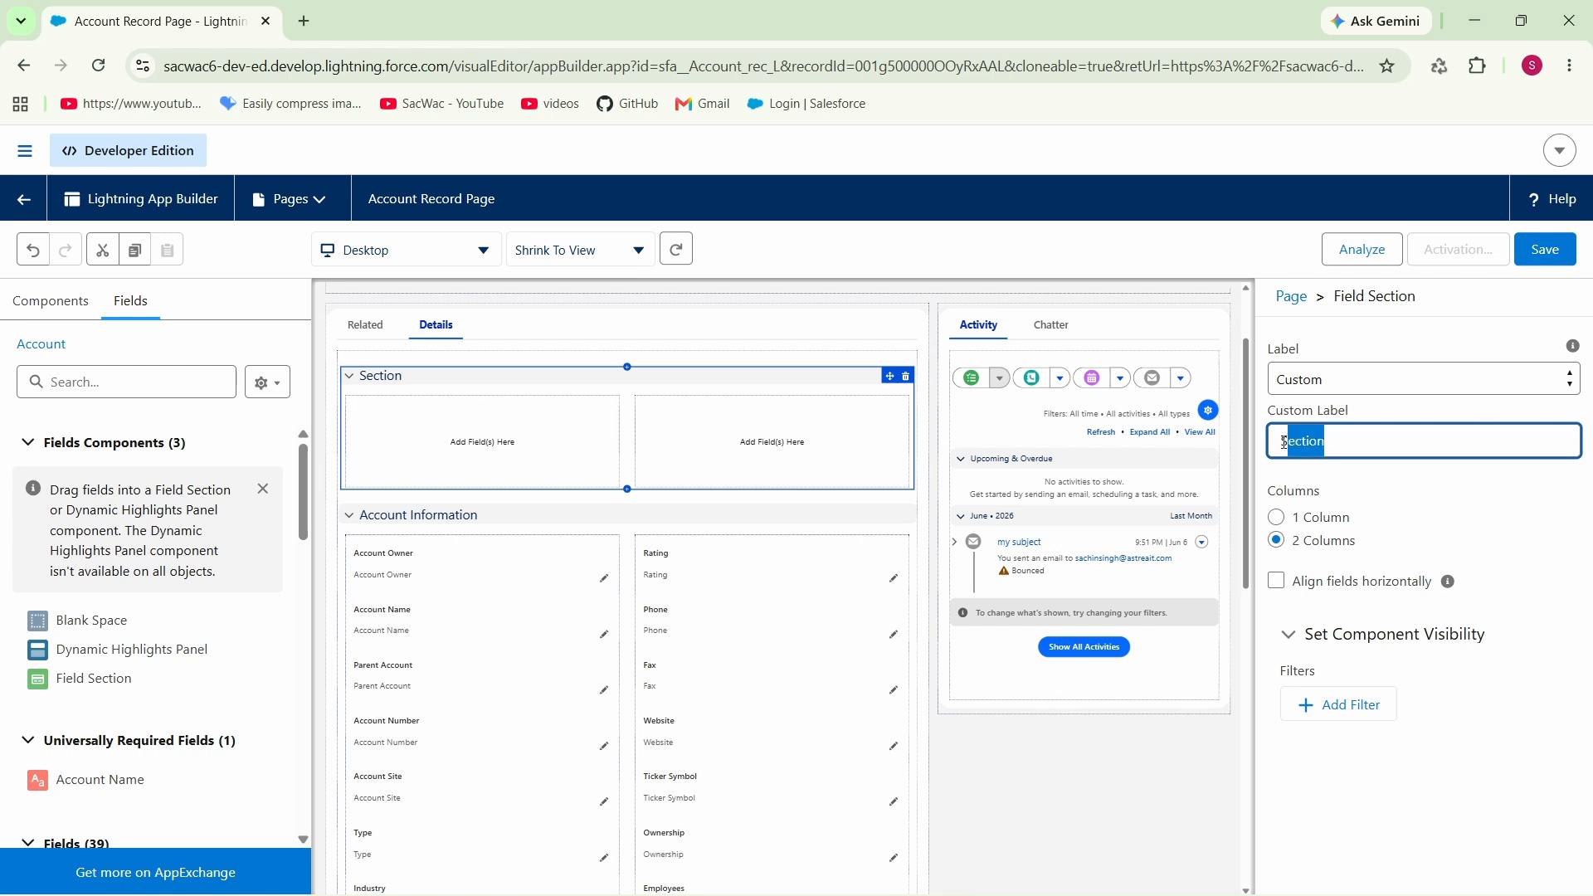
pyautogui.press('BackSpace')
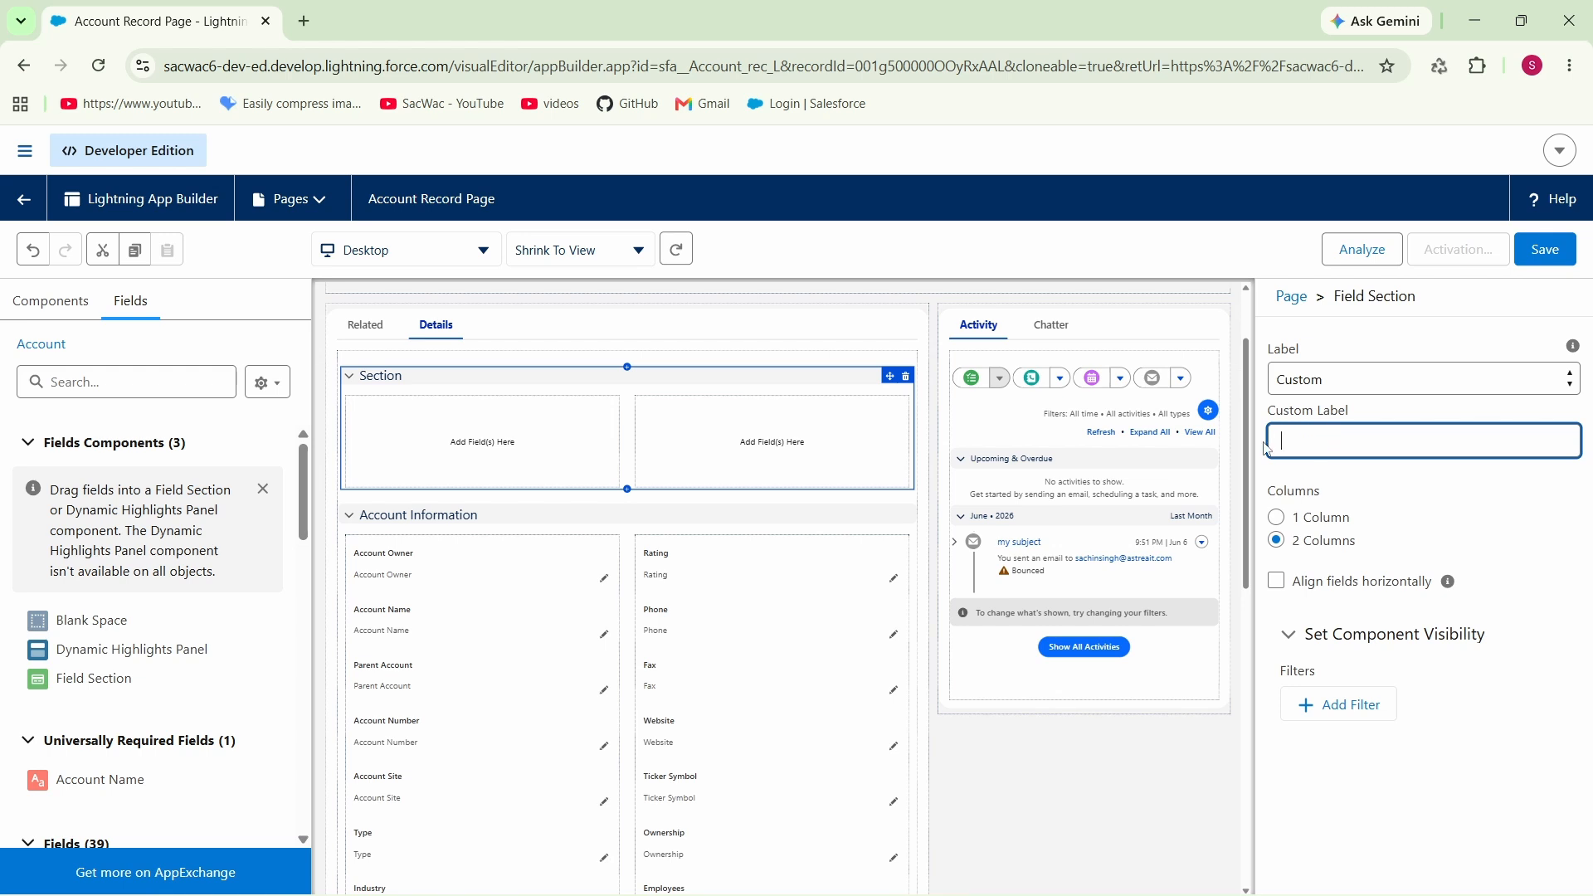
pyautogui.write('My Section')
pyautogui.click(1536, 544)
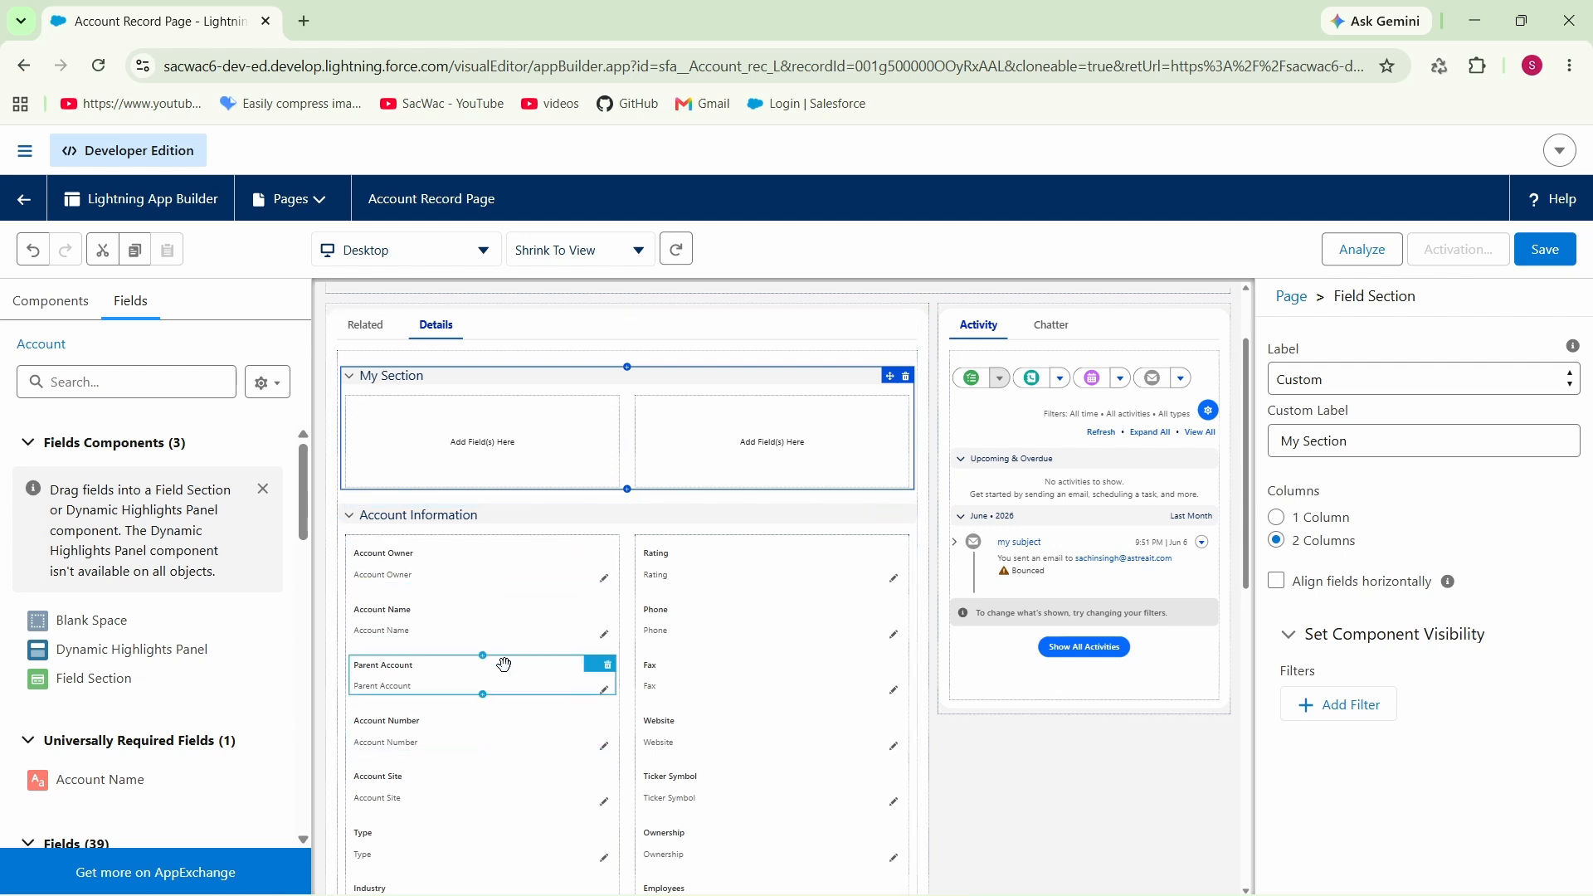
# Move Rating and Account Number into My Section's first column, Type and Annual Revenue into its second, and save the page.
pyautogui.moveTo(685, 574); pyautogui.dragTo(424, 445)
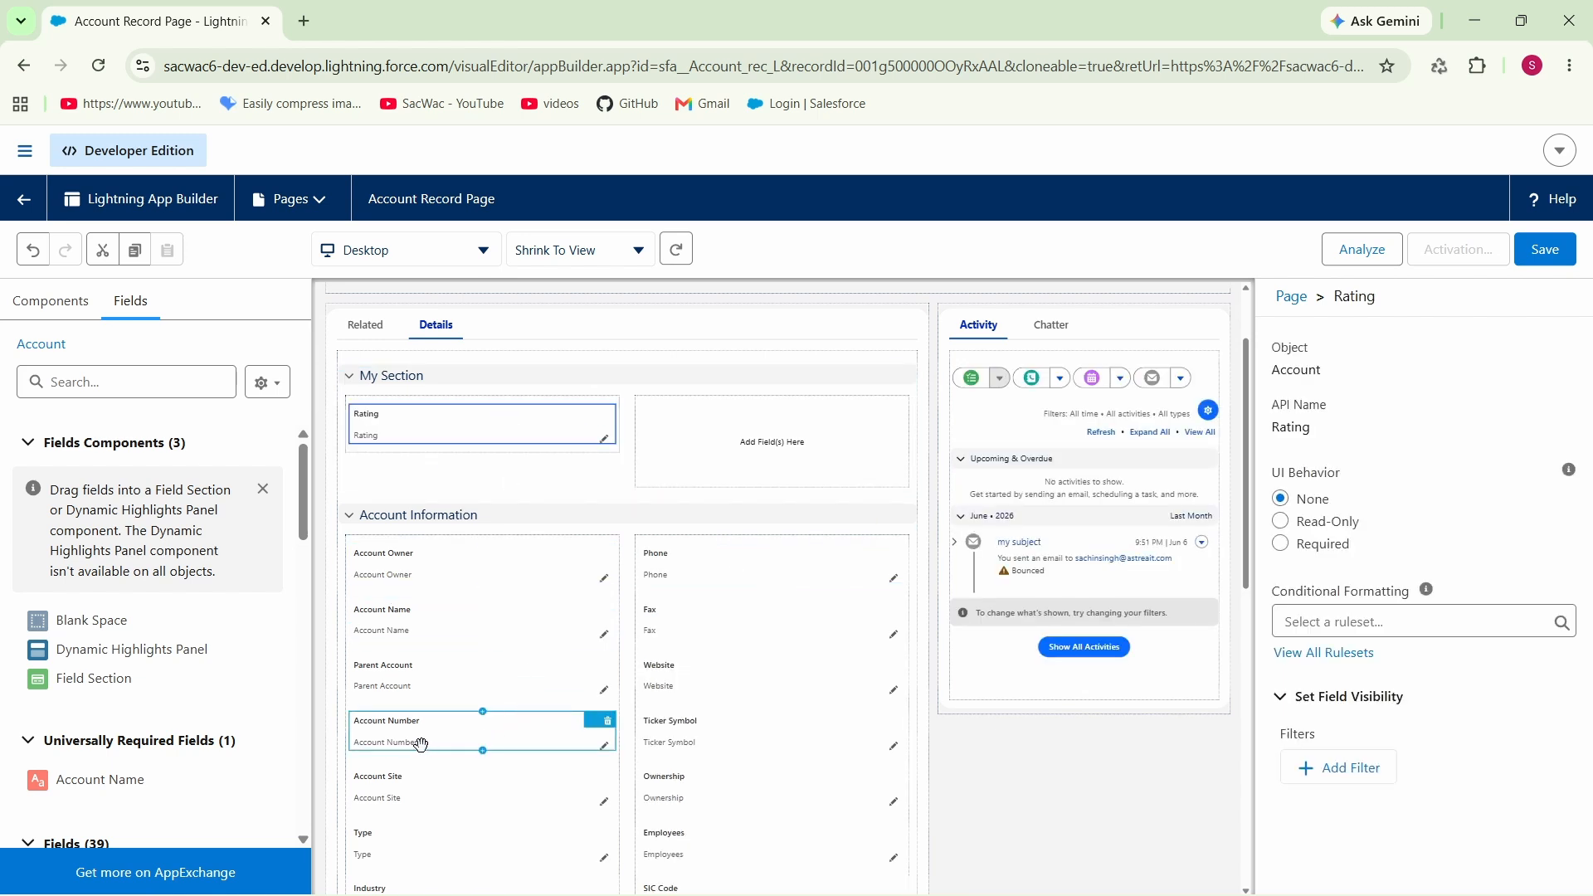
pyautogui.moveTo(423, 742); pyautogui.dragTo(456, 471)
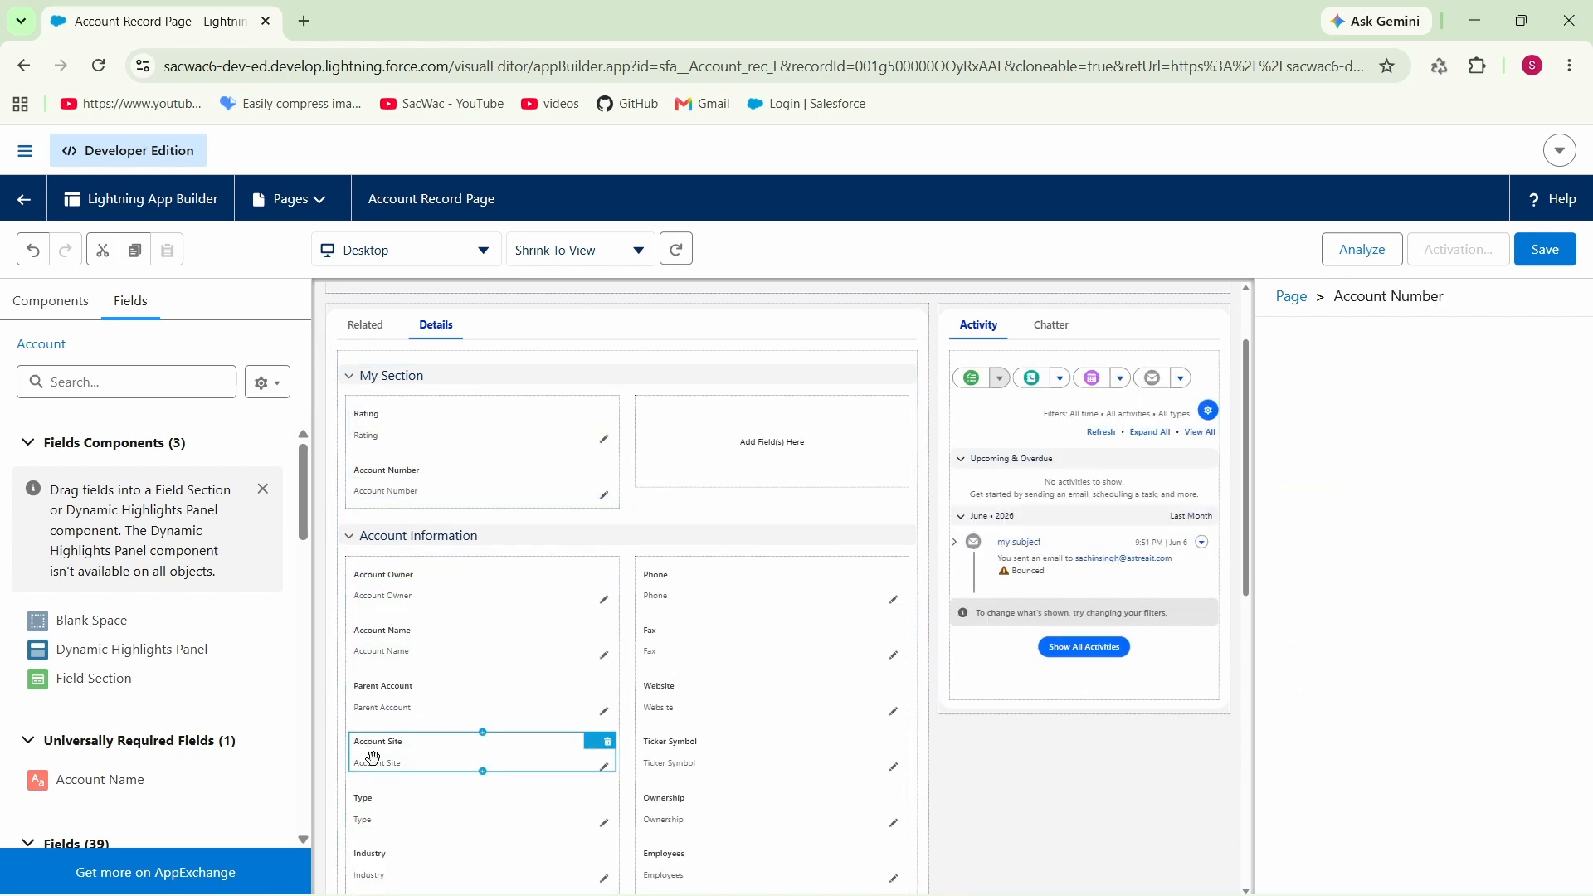
pyautogui.moveTo(423, 798); pyautogui.dragTo(685, 417)
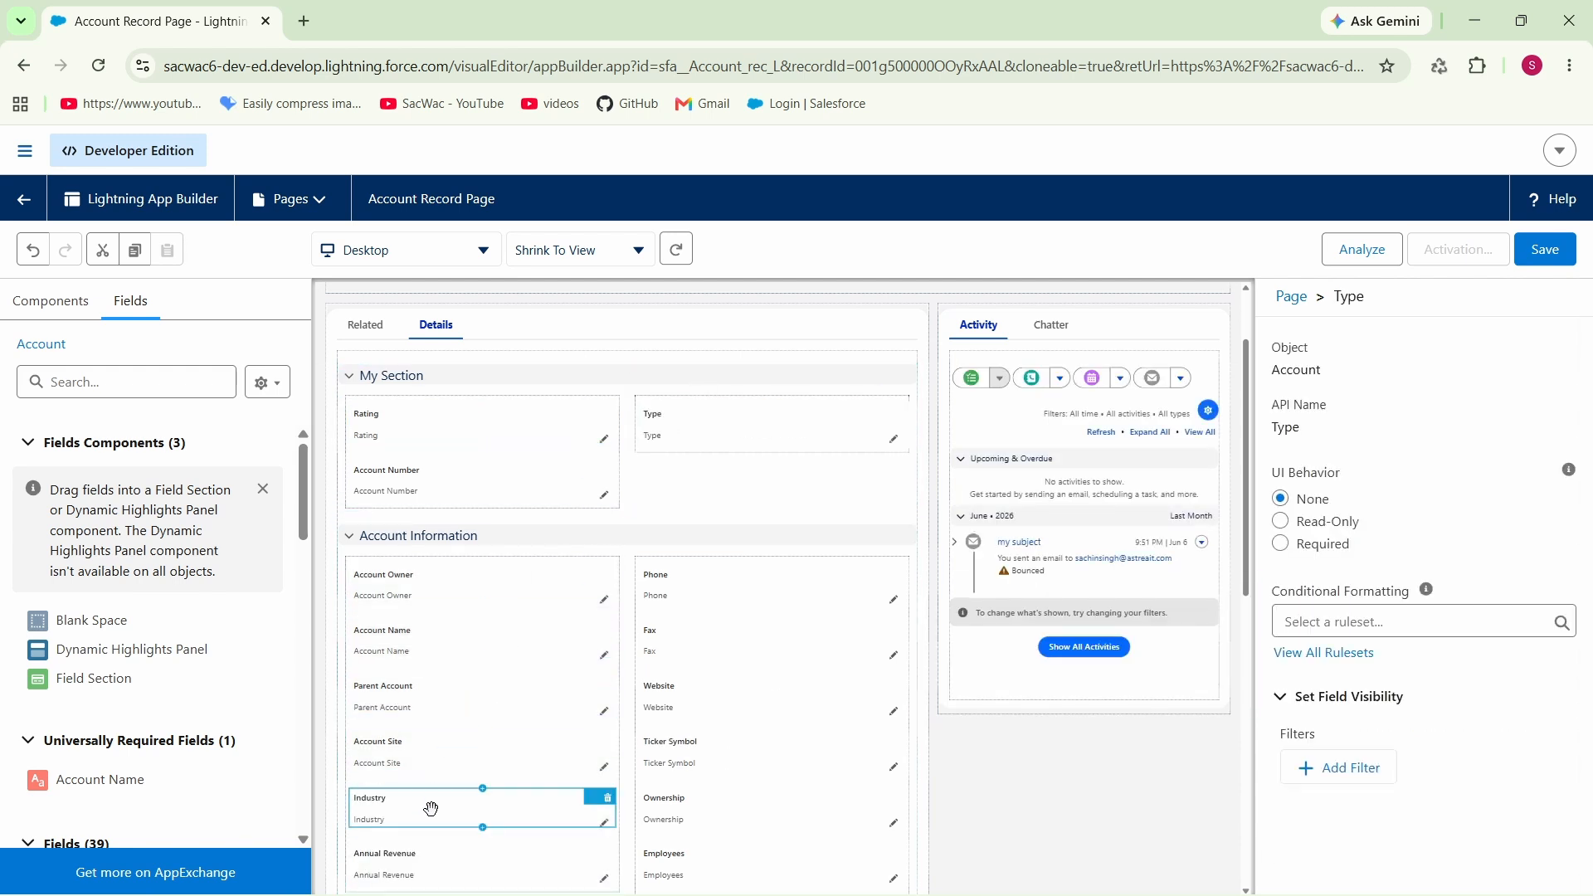
pyautogui.moveTo(420, 860); pyautogui.dragTo(722, 481)
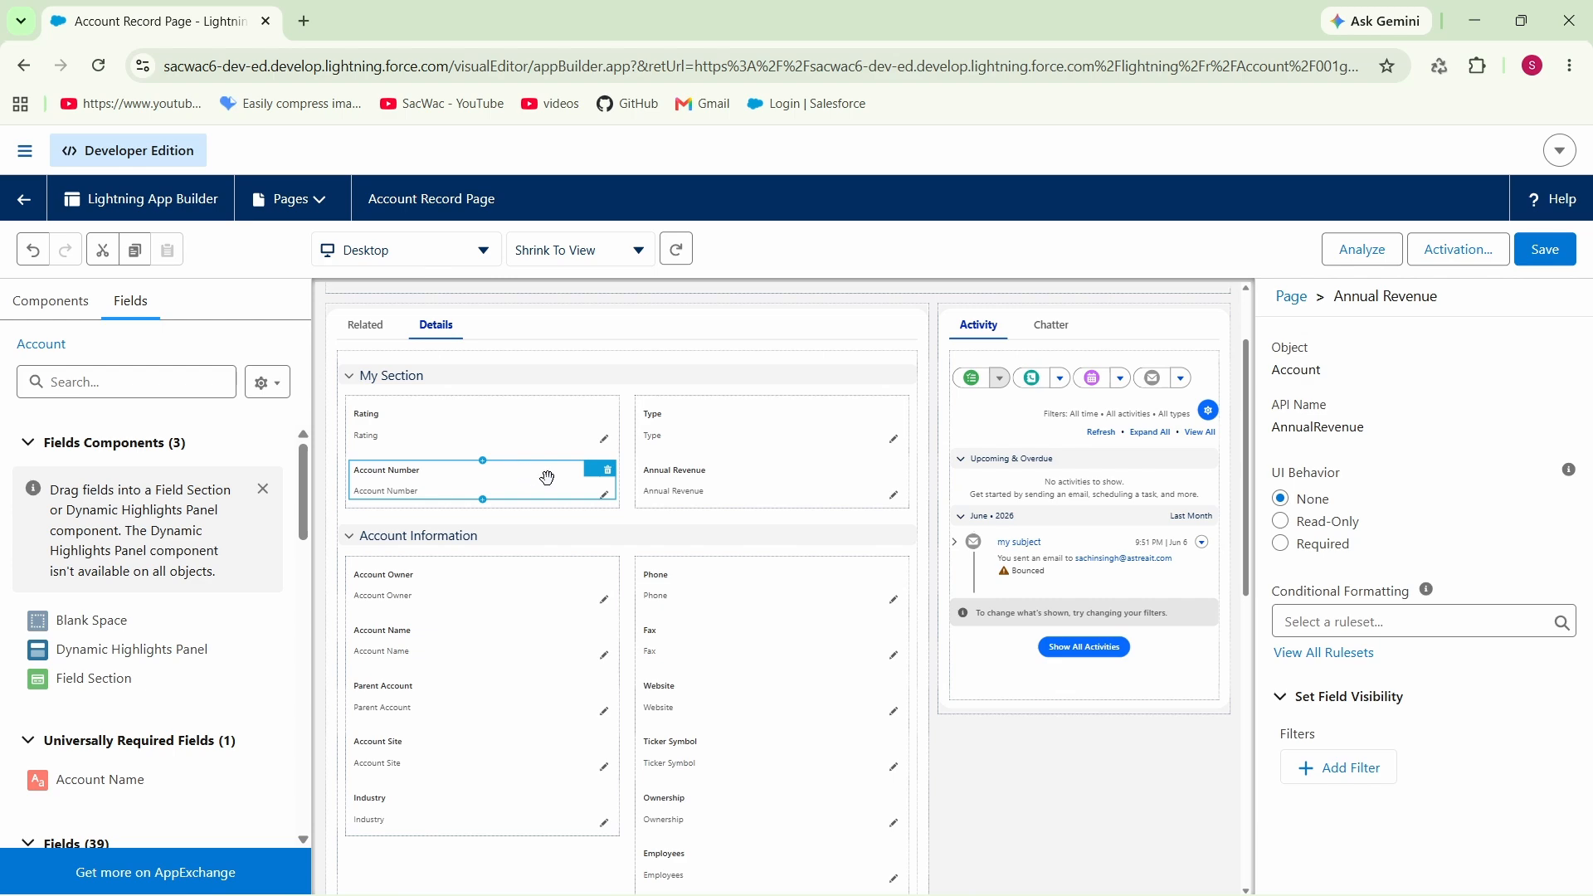
pyautogui.click(1540, 250)
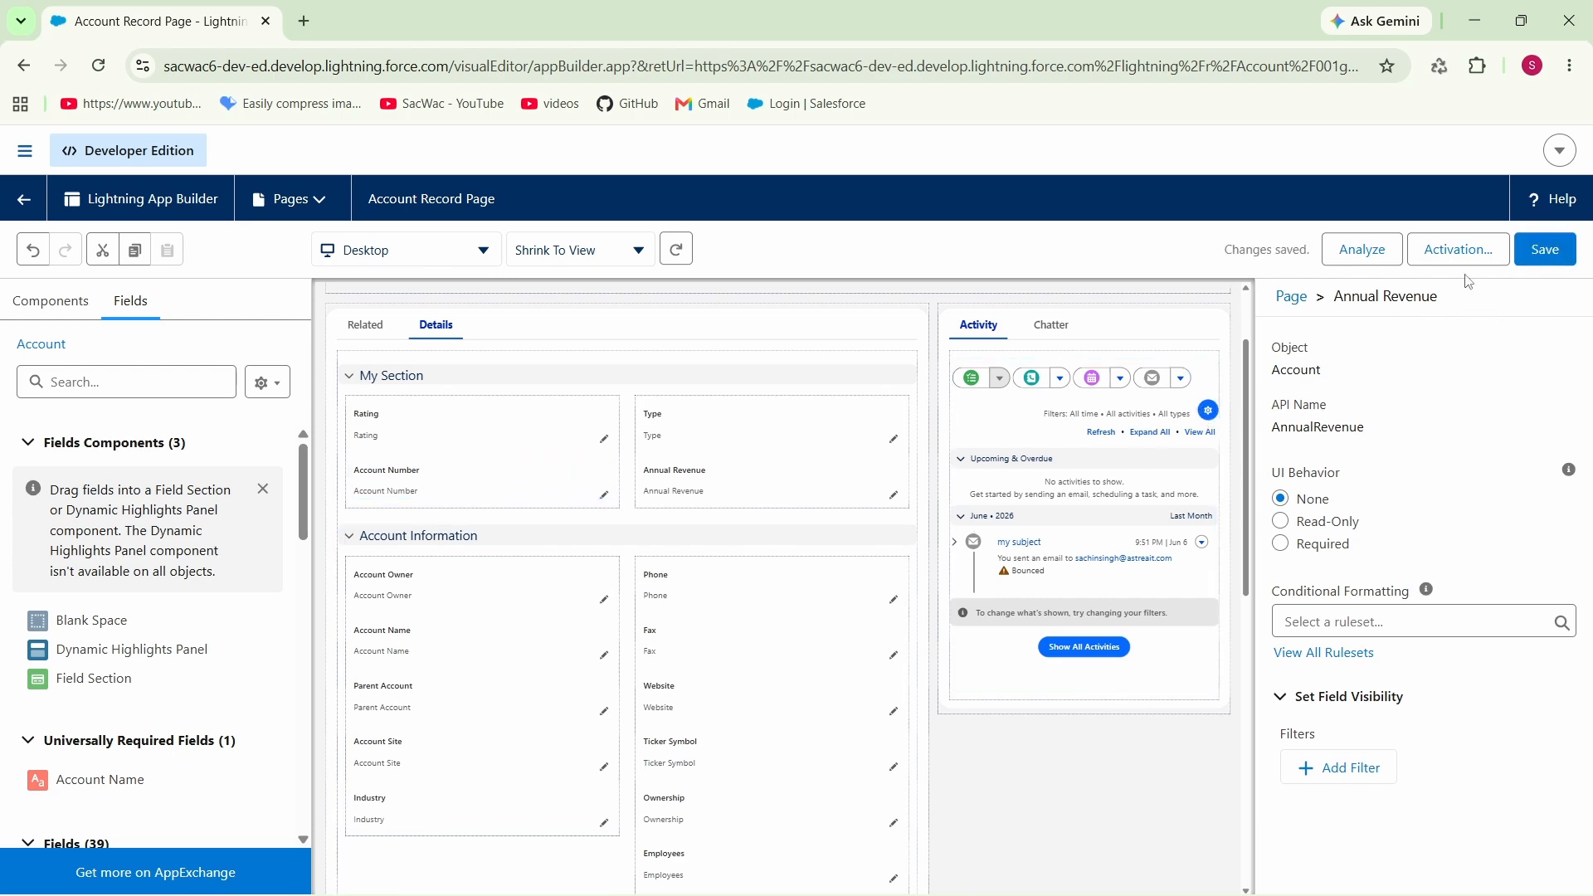
# Activate the Account Record Page as the org default for Desktop and phone, and save the page.
pyautogui.click(1451, 250)
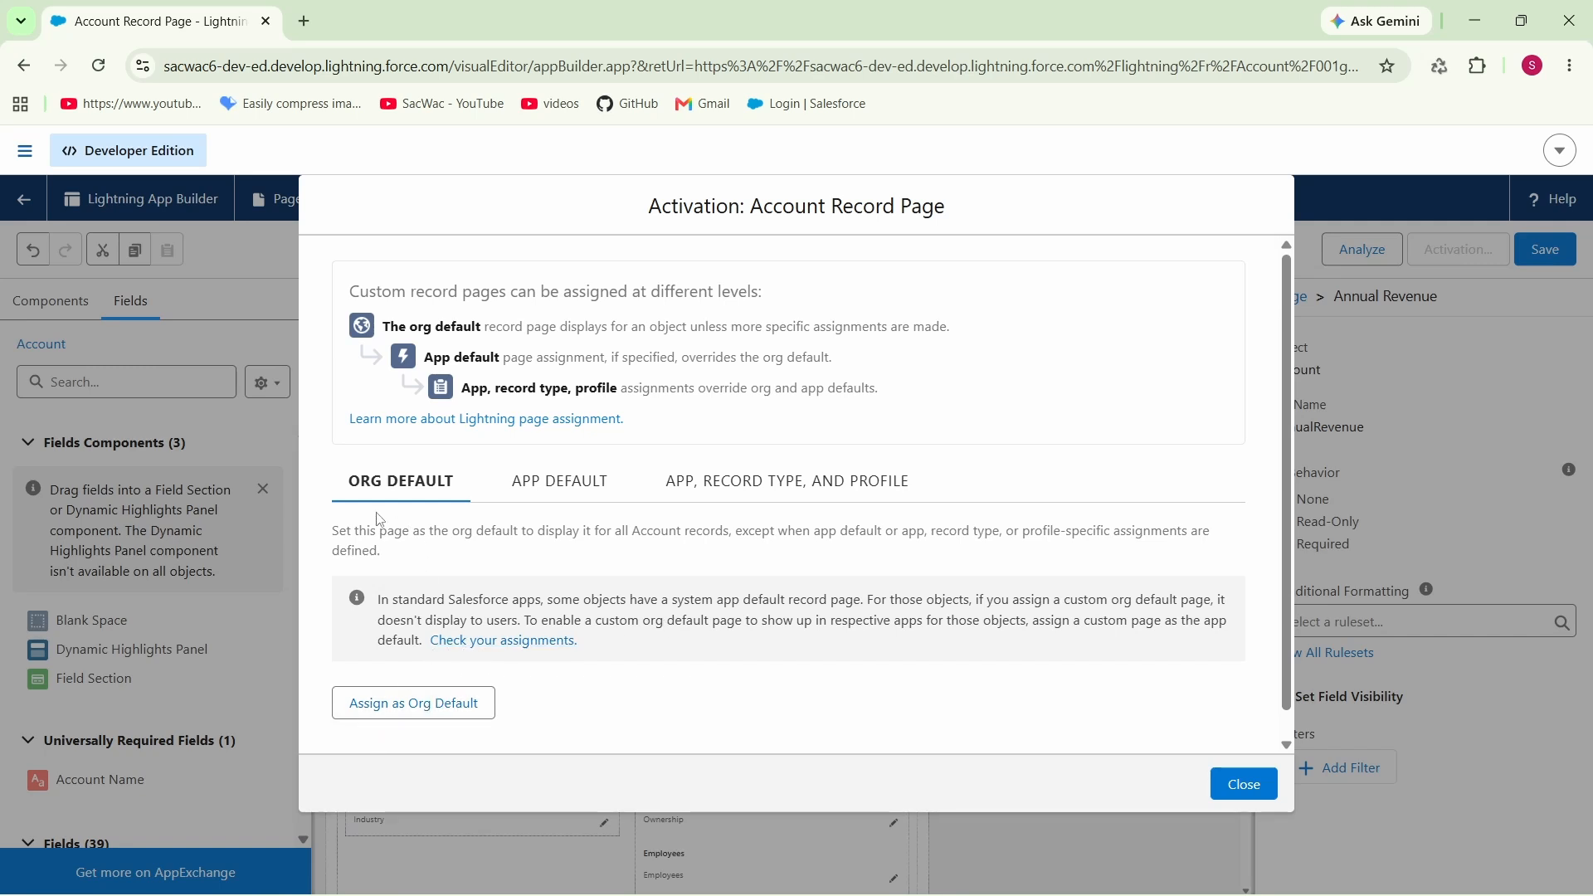
pyautogui.click(410, 701)
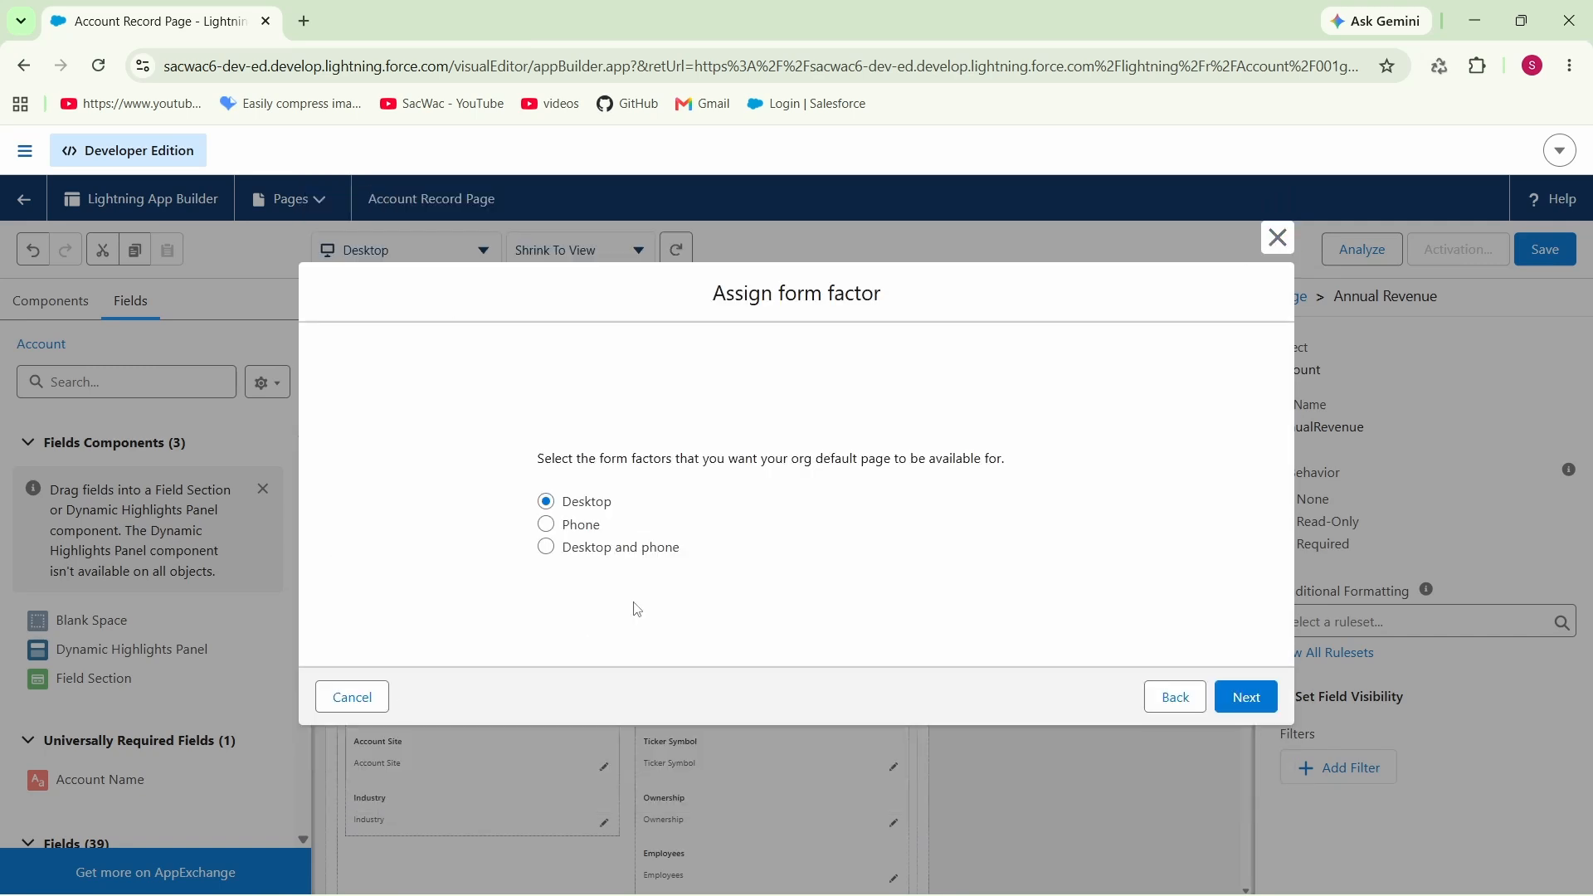
pyautogui.click(546, 548)
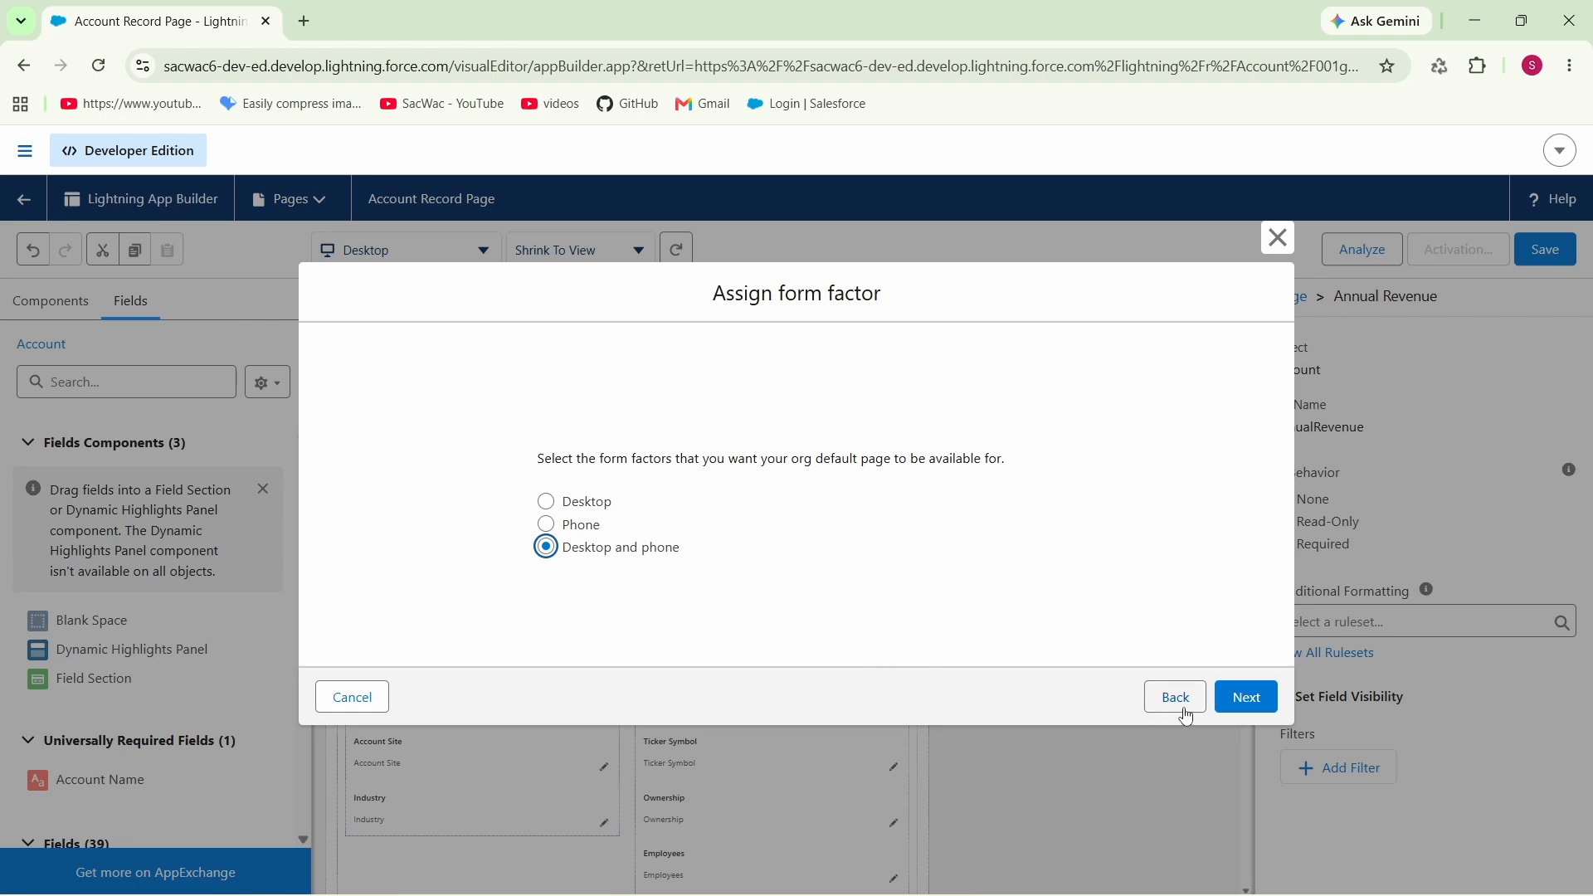
pyautogui.click(1258, 703)
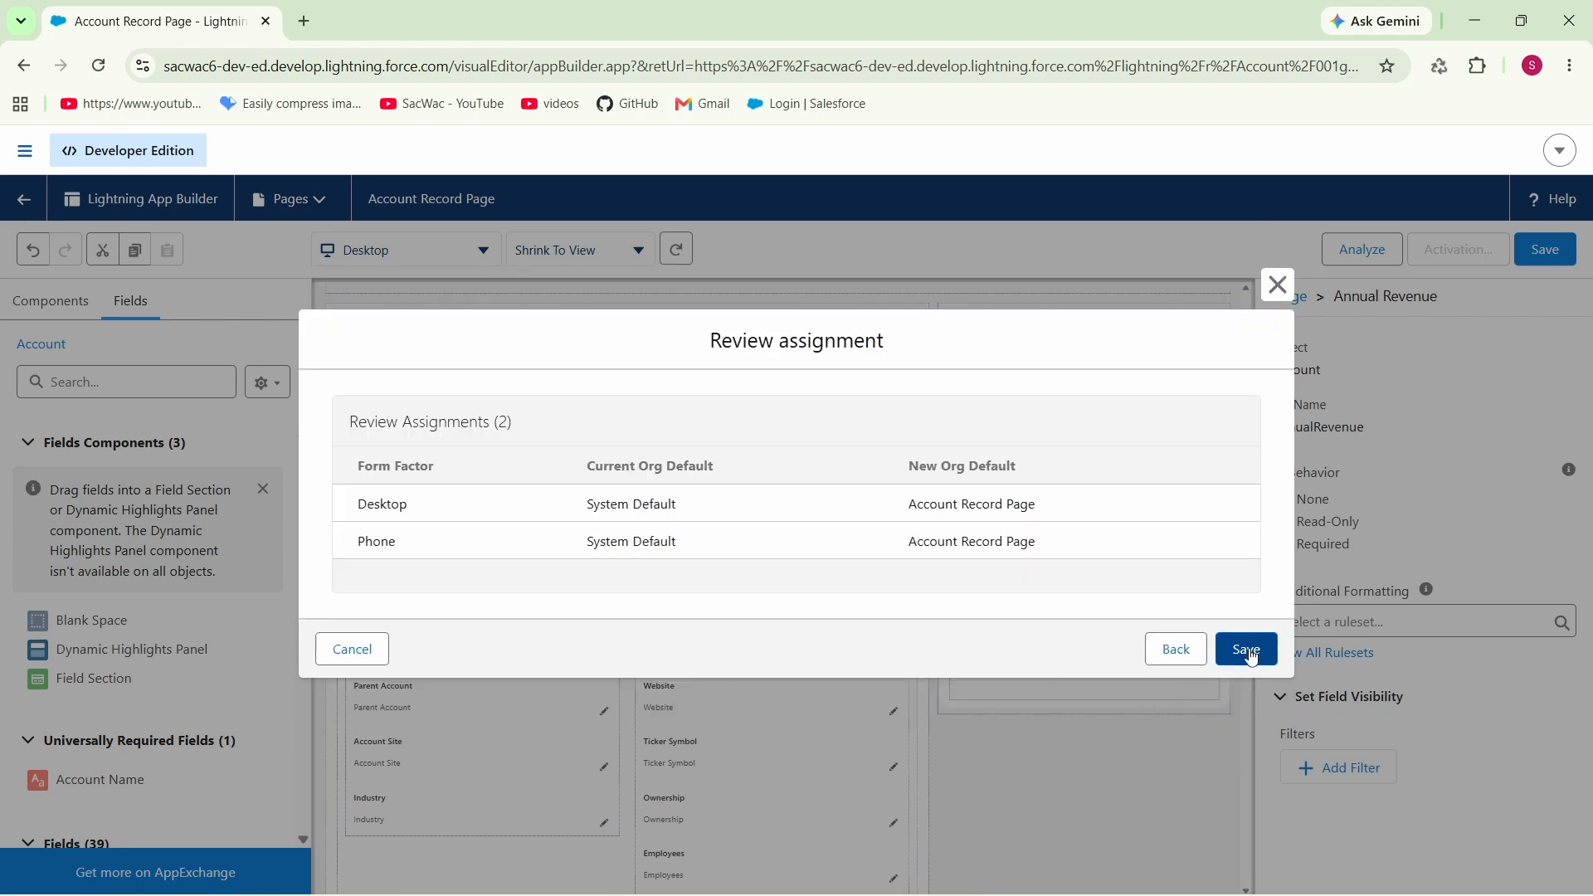
pyautogui.click(1247, 652)
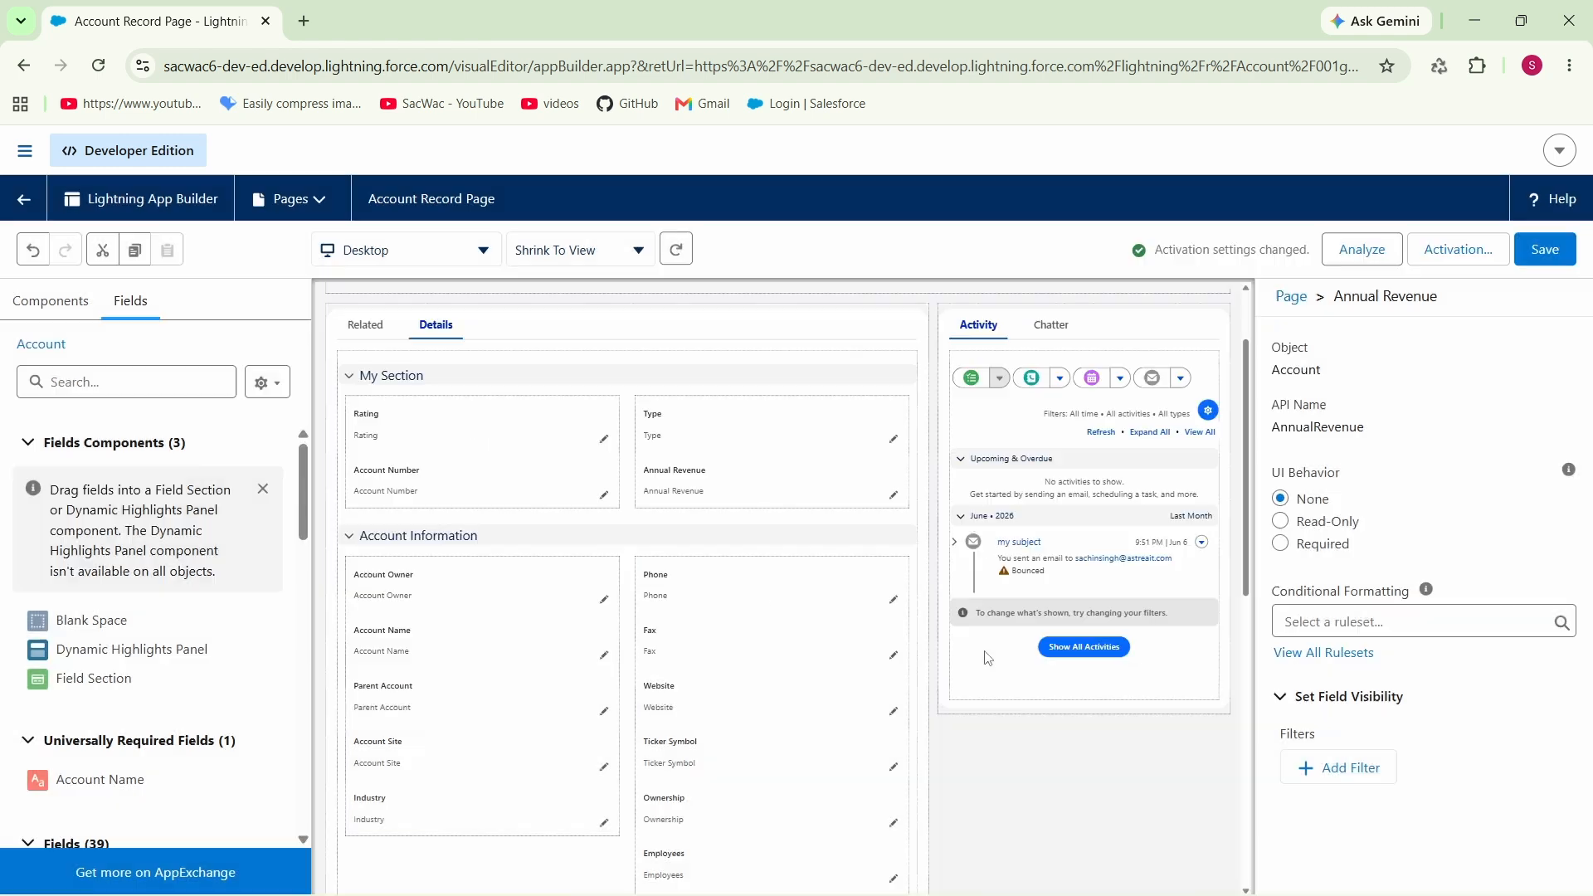
pyautogui.click(1548, 259)
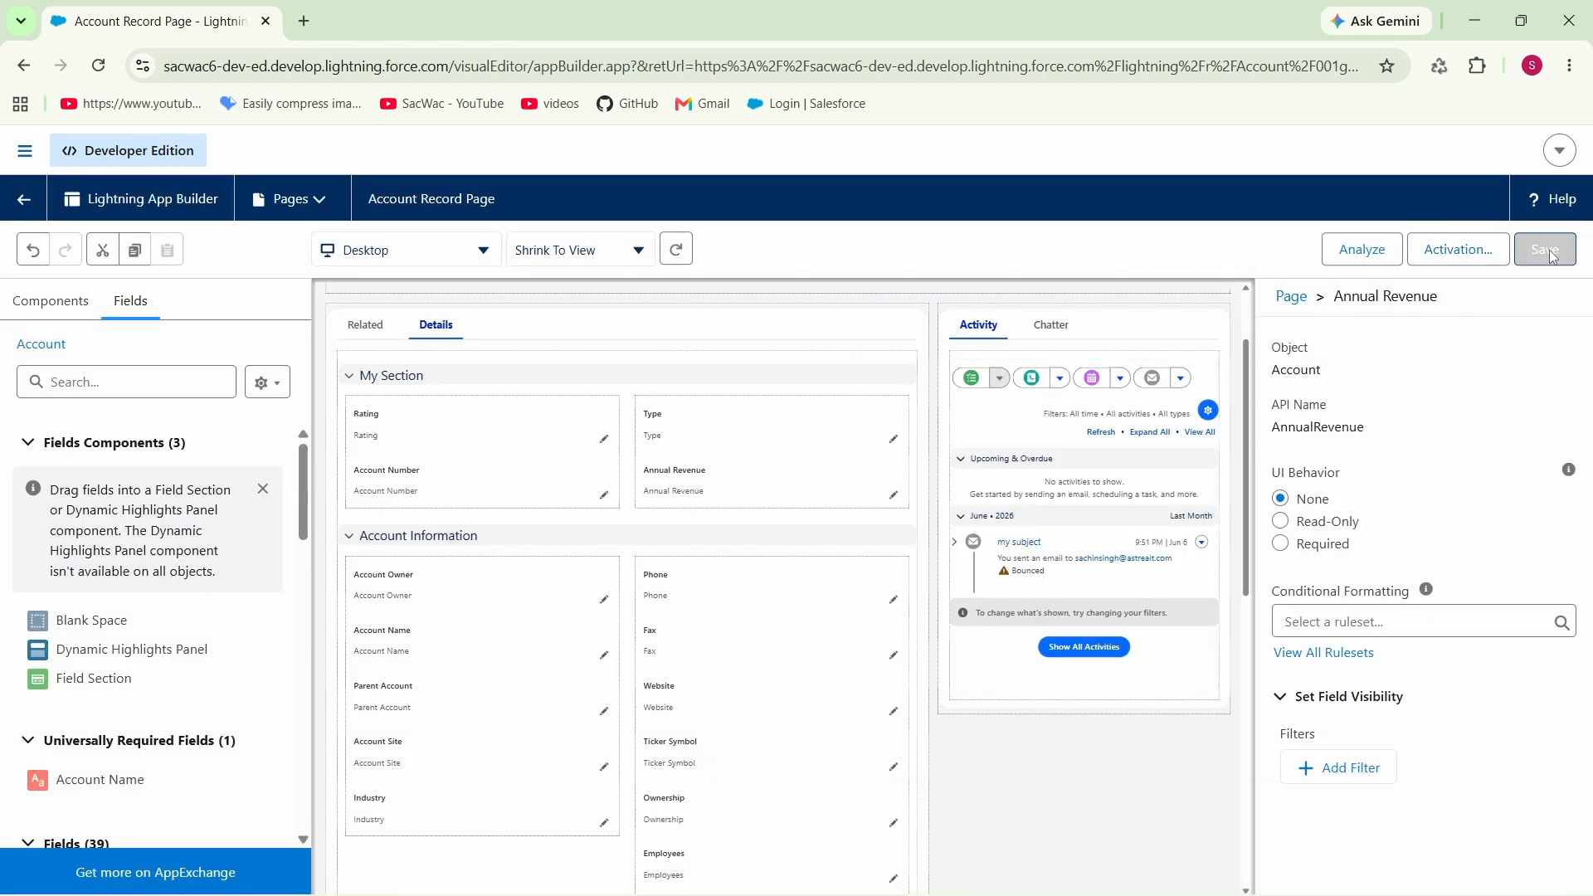
# Return to the Burlington Textiles account record and review My Section and the other field sections in its details.
pyautogui.click(27, 205)
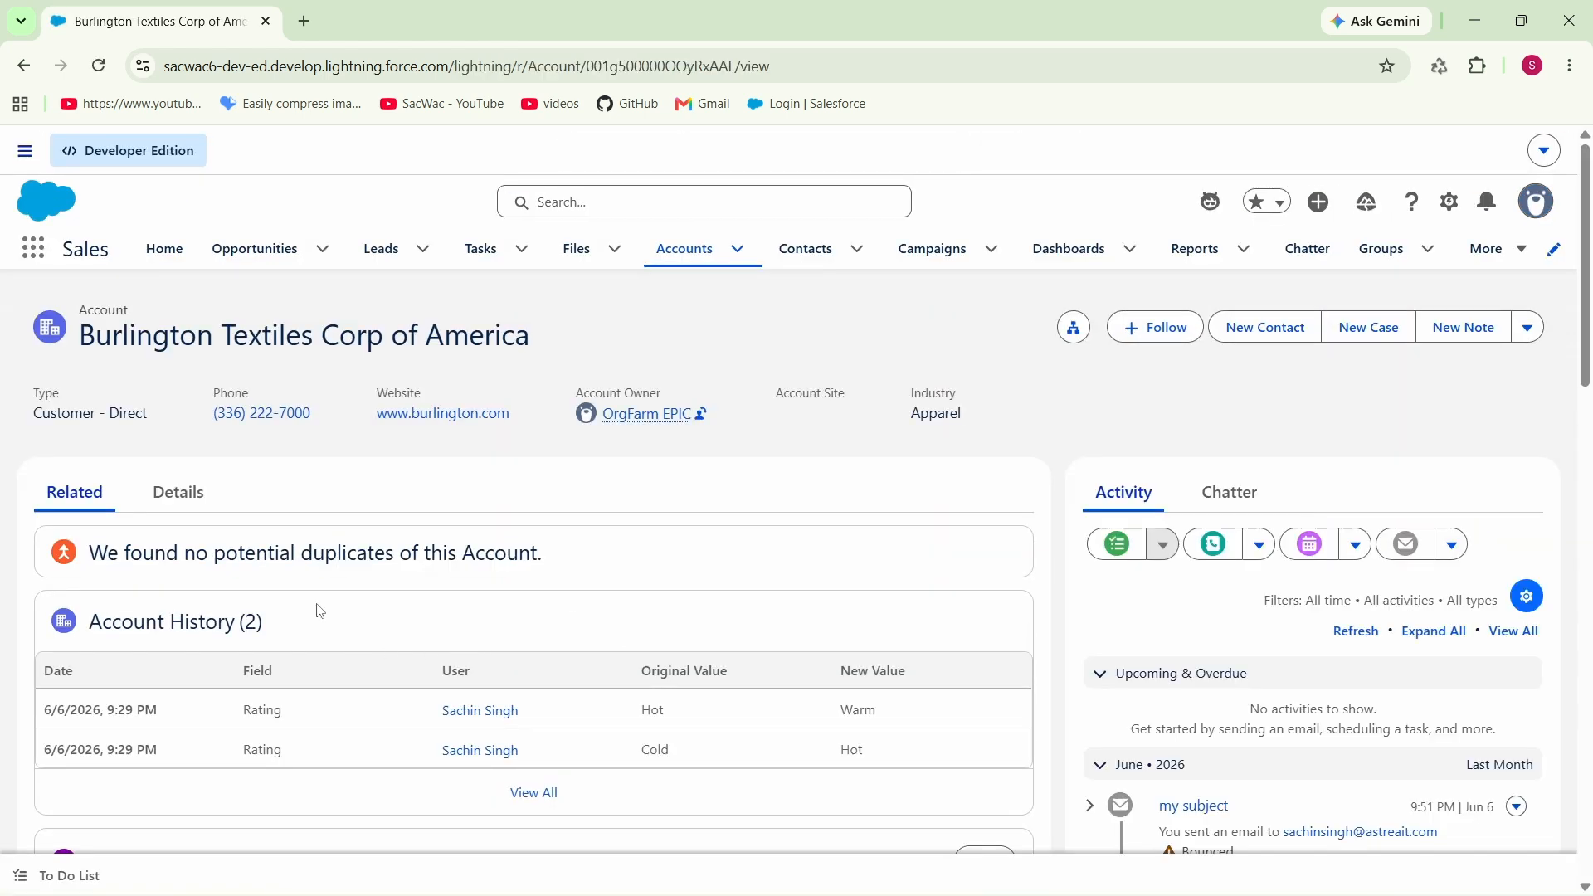
pyautogui.click(179, 496)
pyautogui.scroll(-2, 370, 519)
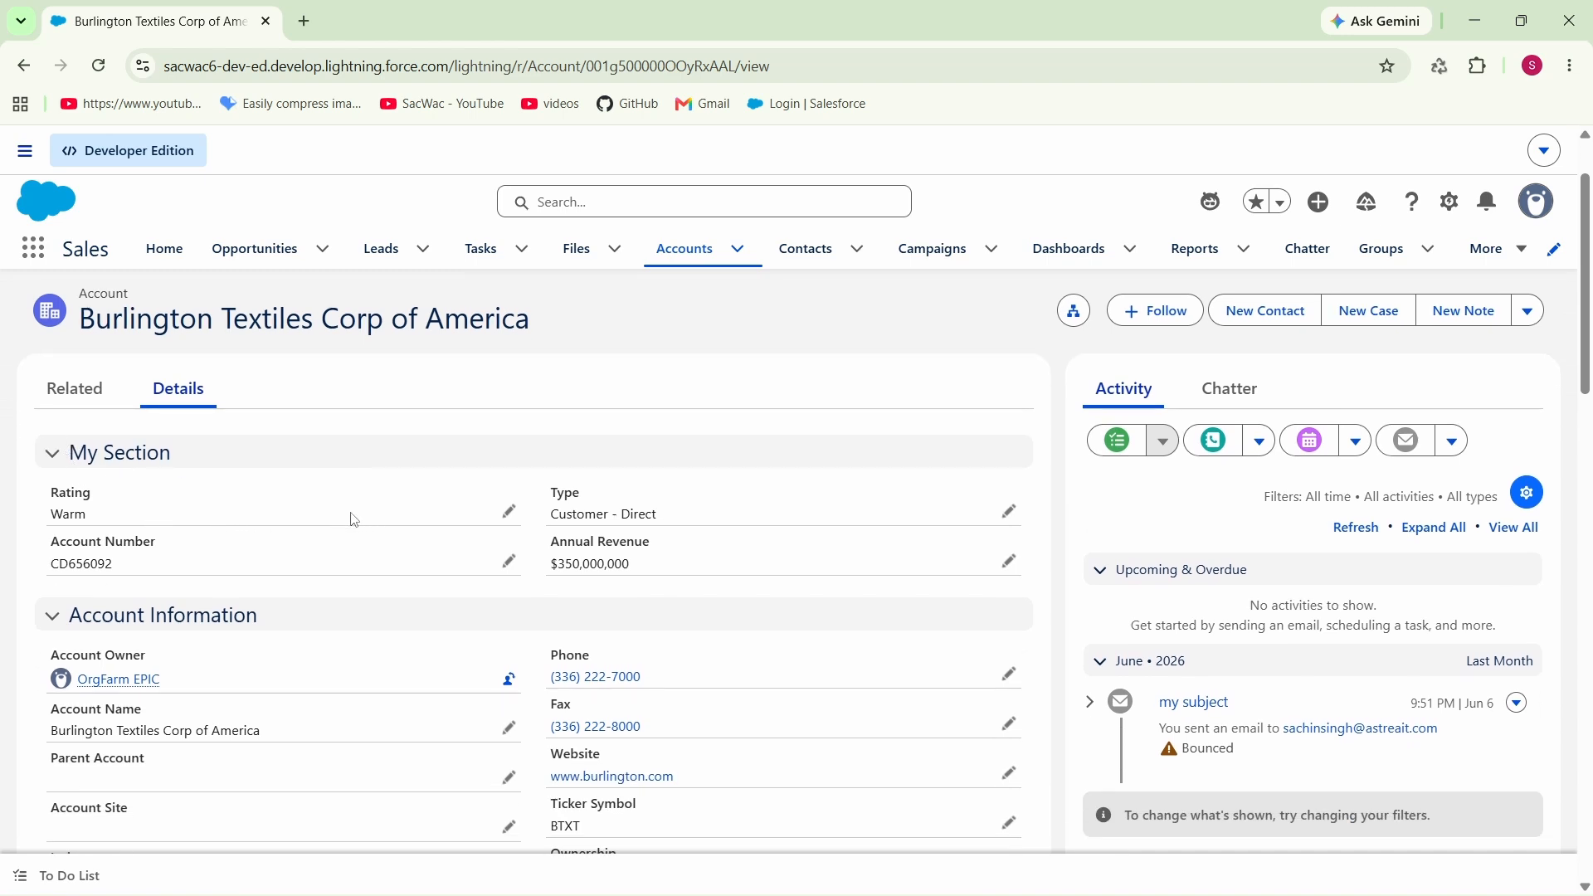
pyautogui.scroll(-9, 354, 520)
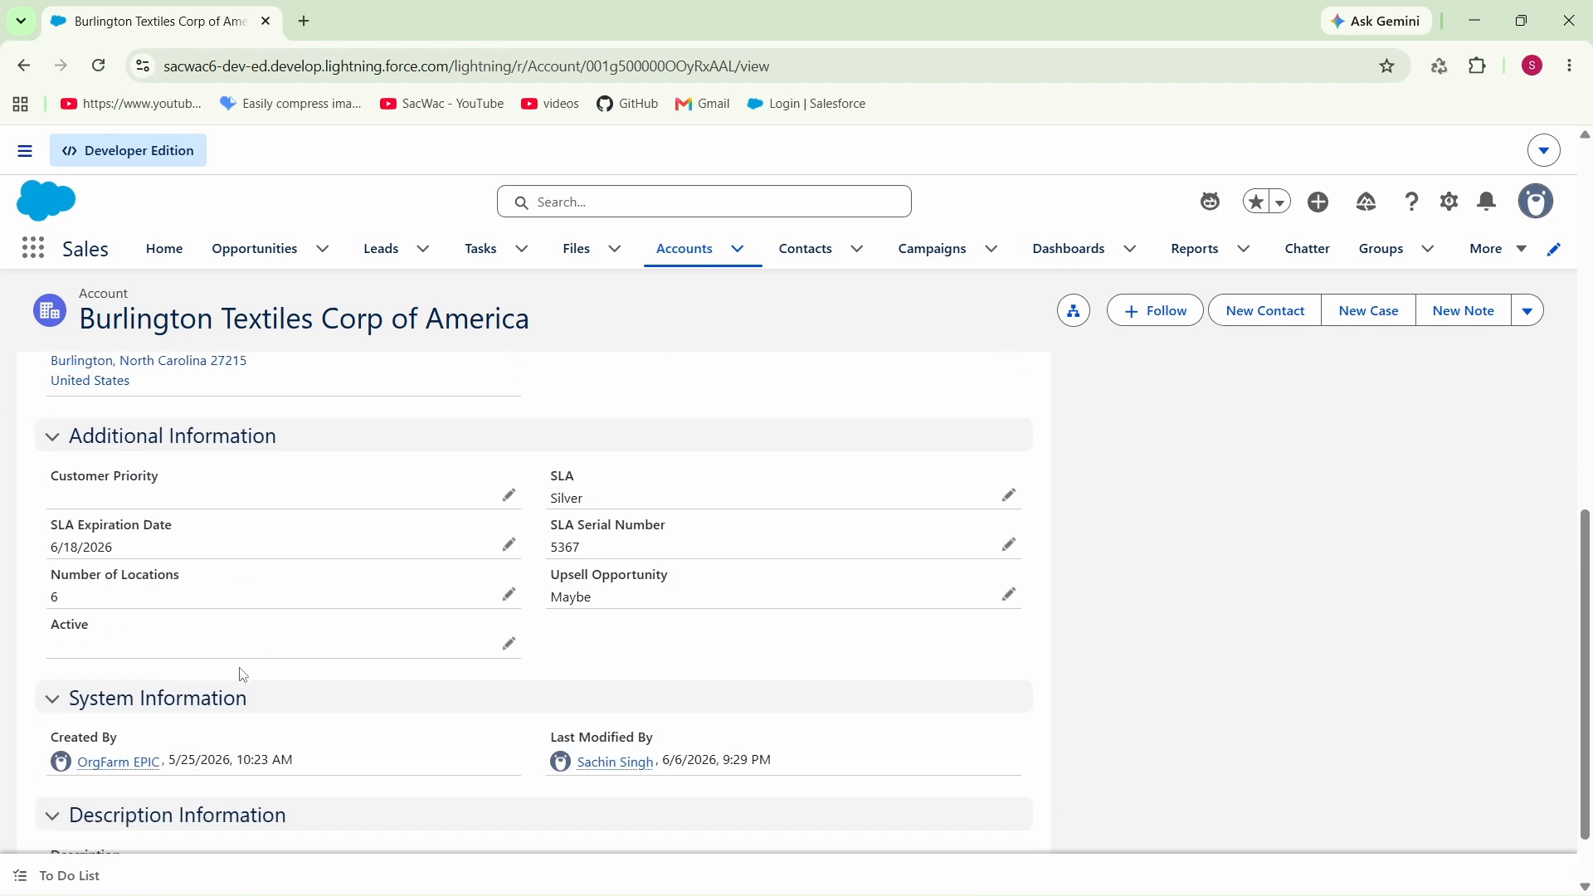
pyautogui.scroll(10, 243, 670)
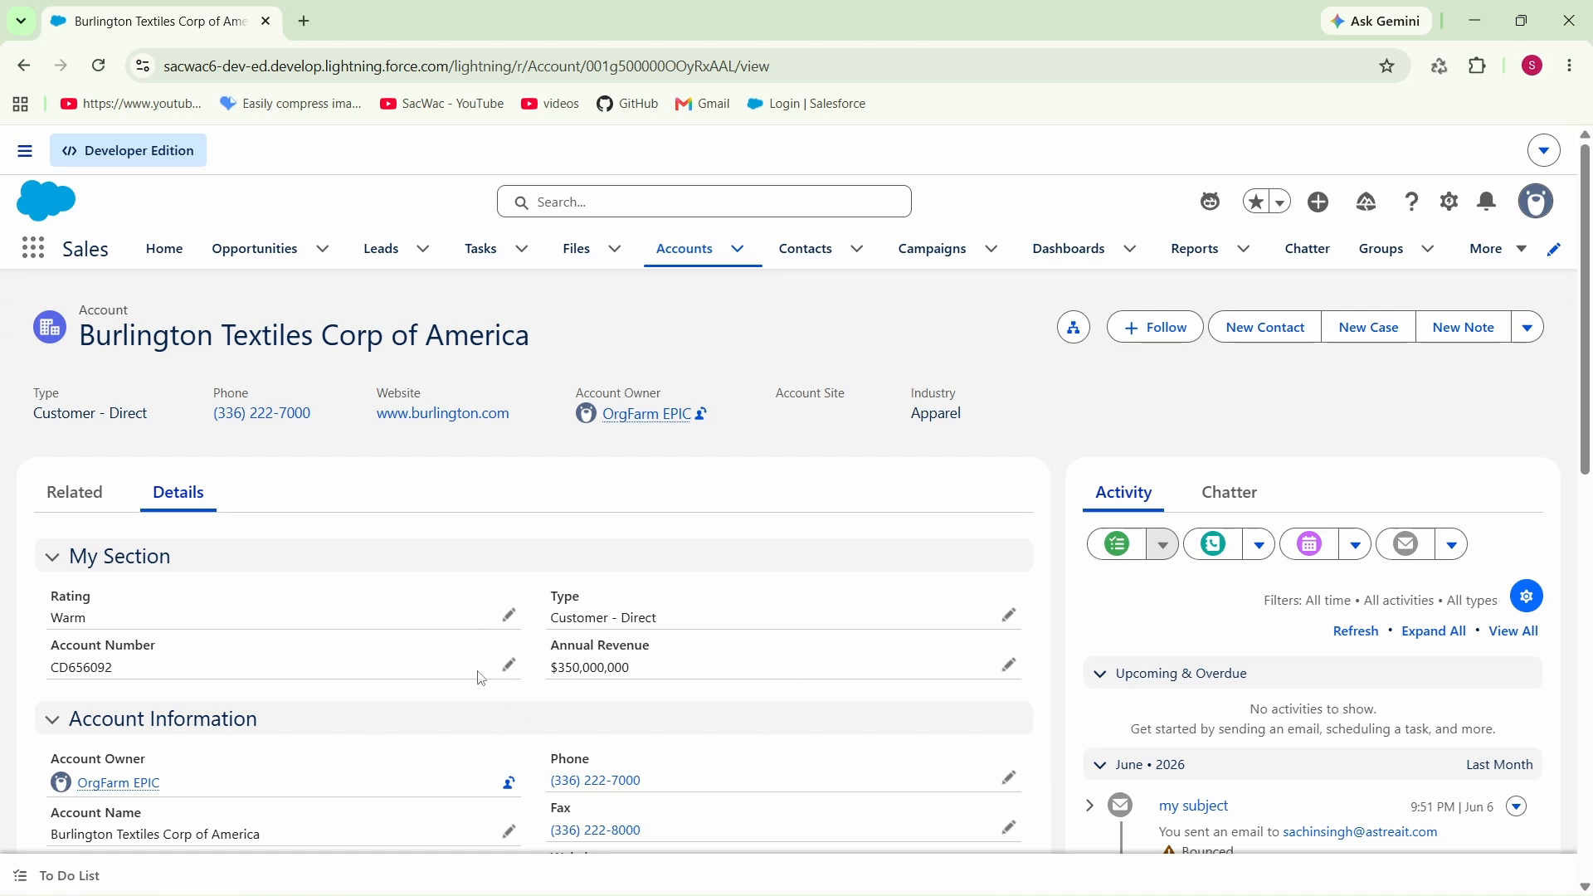
# Reopen the account's record page for editing and bring up the fields in its Details tab.
pyautogui.click(1450, 202)
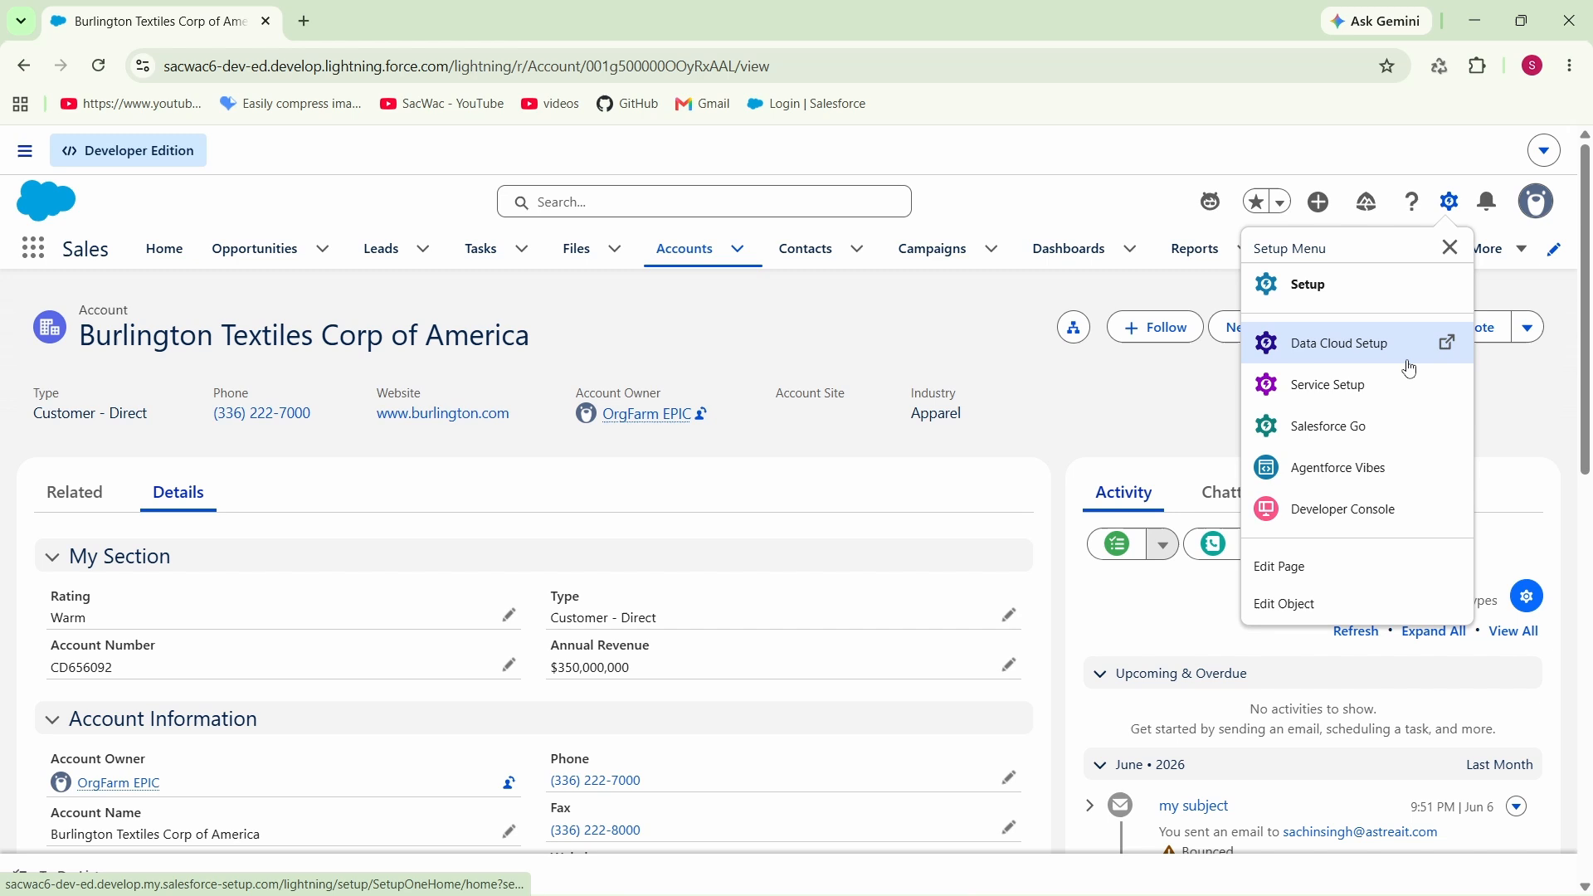
pyautogui.click(1294, 561)
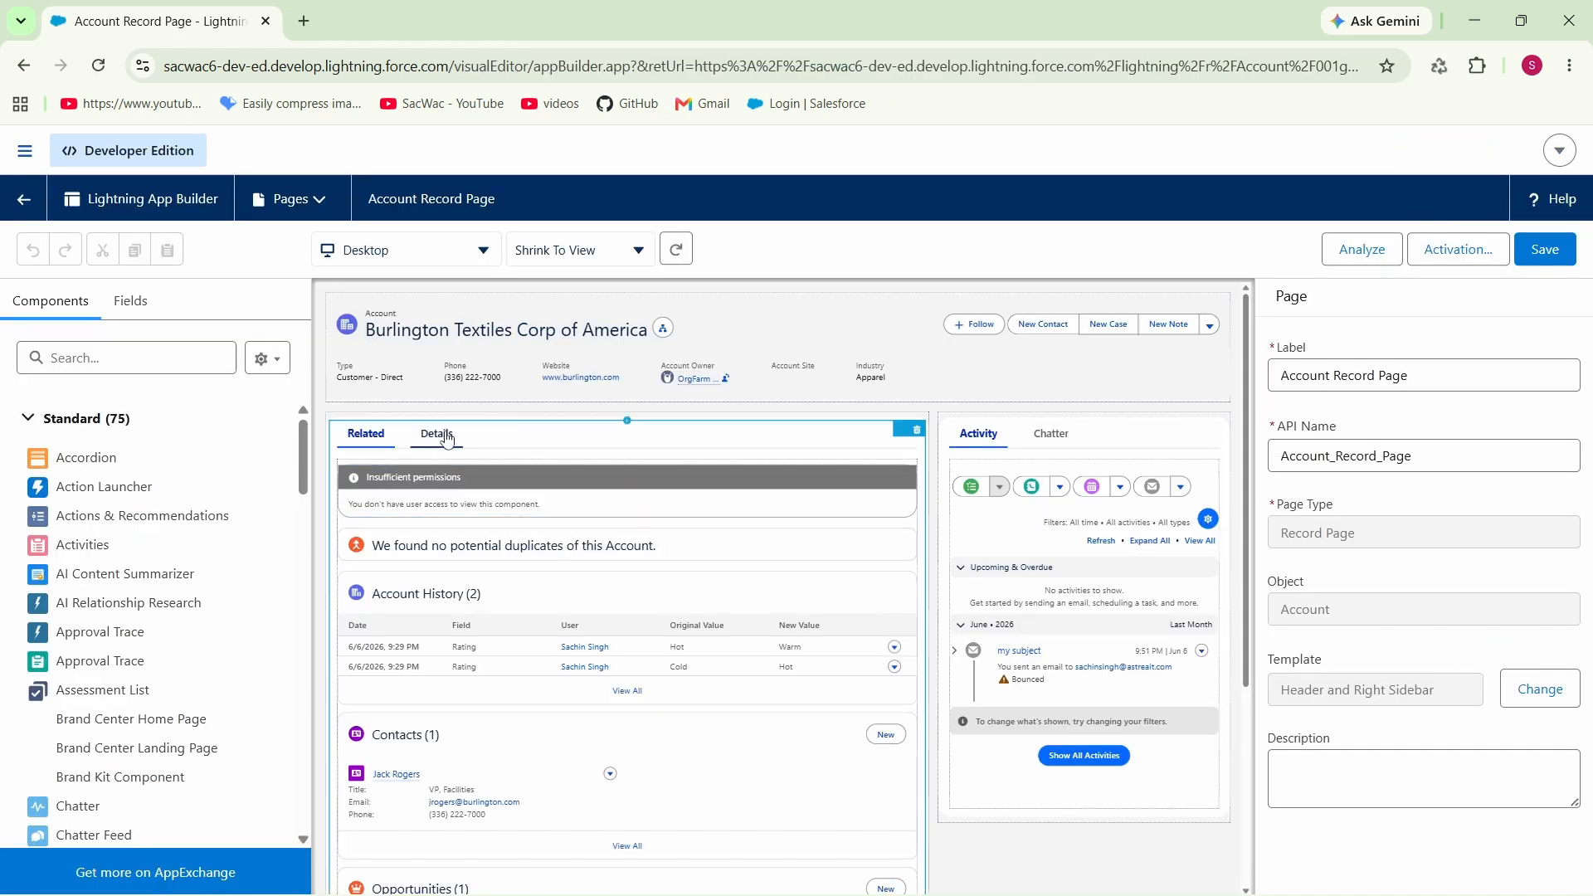
pyautogui.click(446, 440)
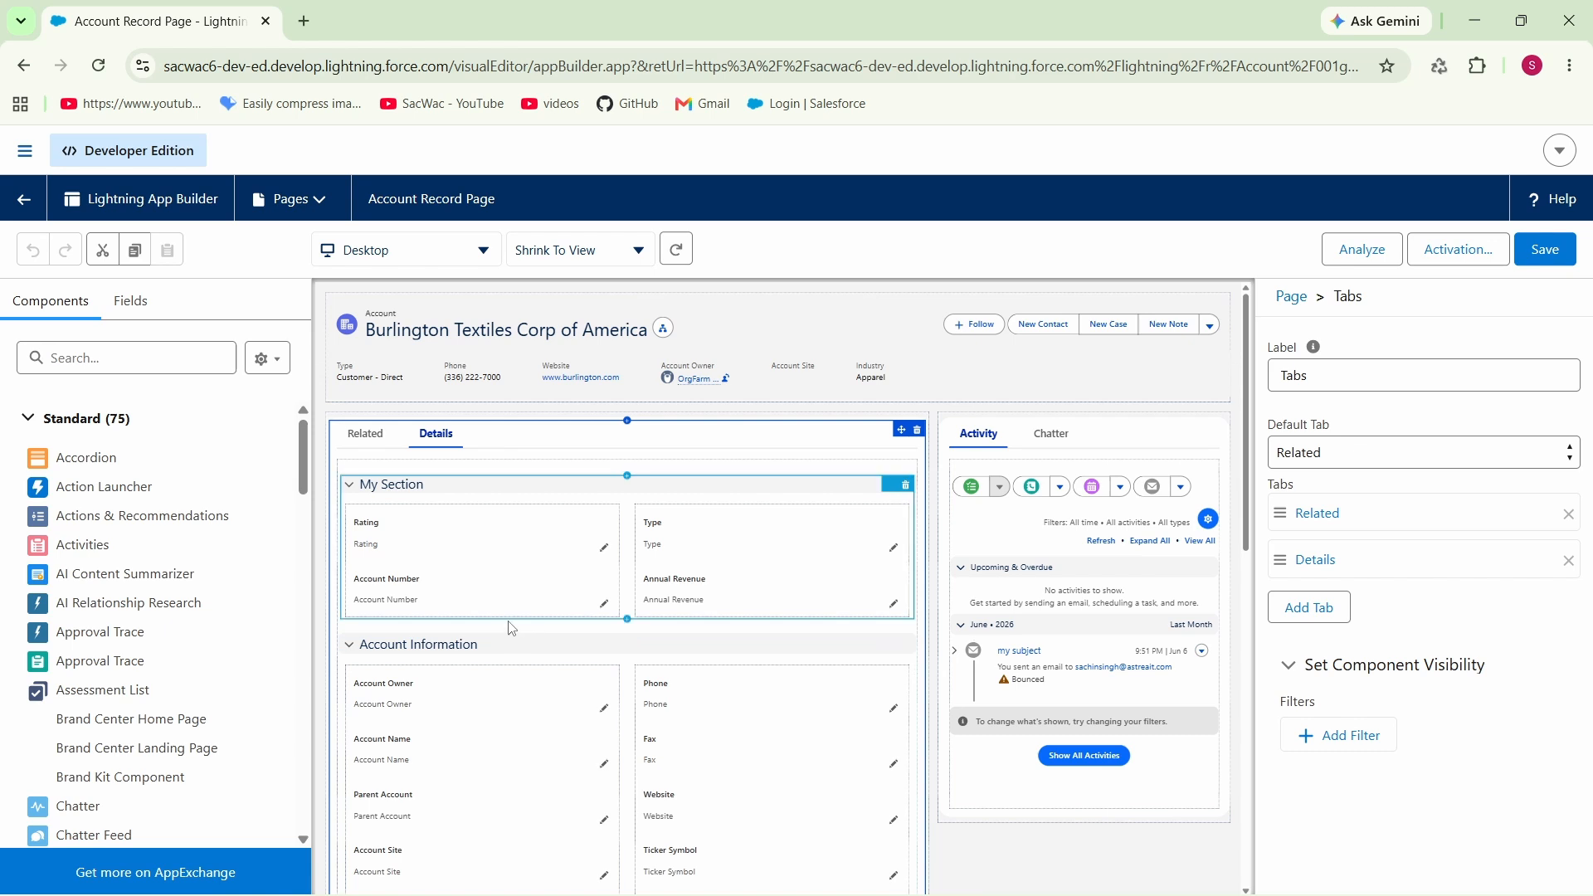
pyautogui.scroll(-2, 682, 637)
pyautogui.scroll(1, 663, 547)
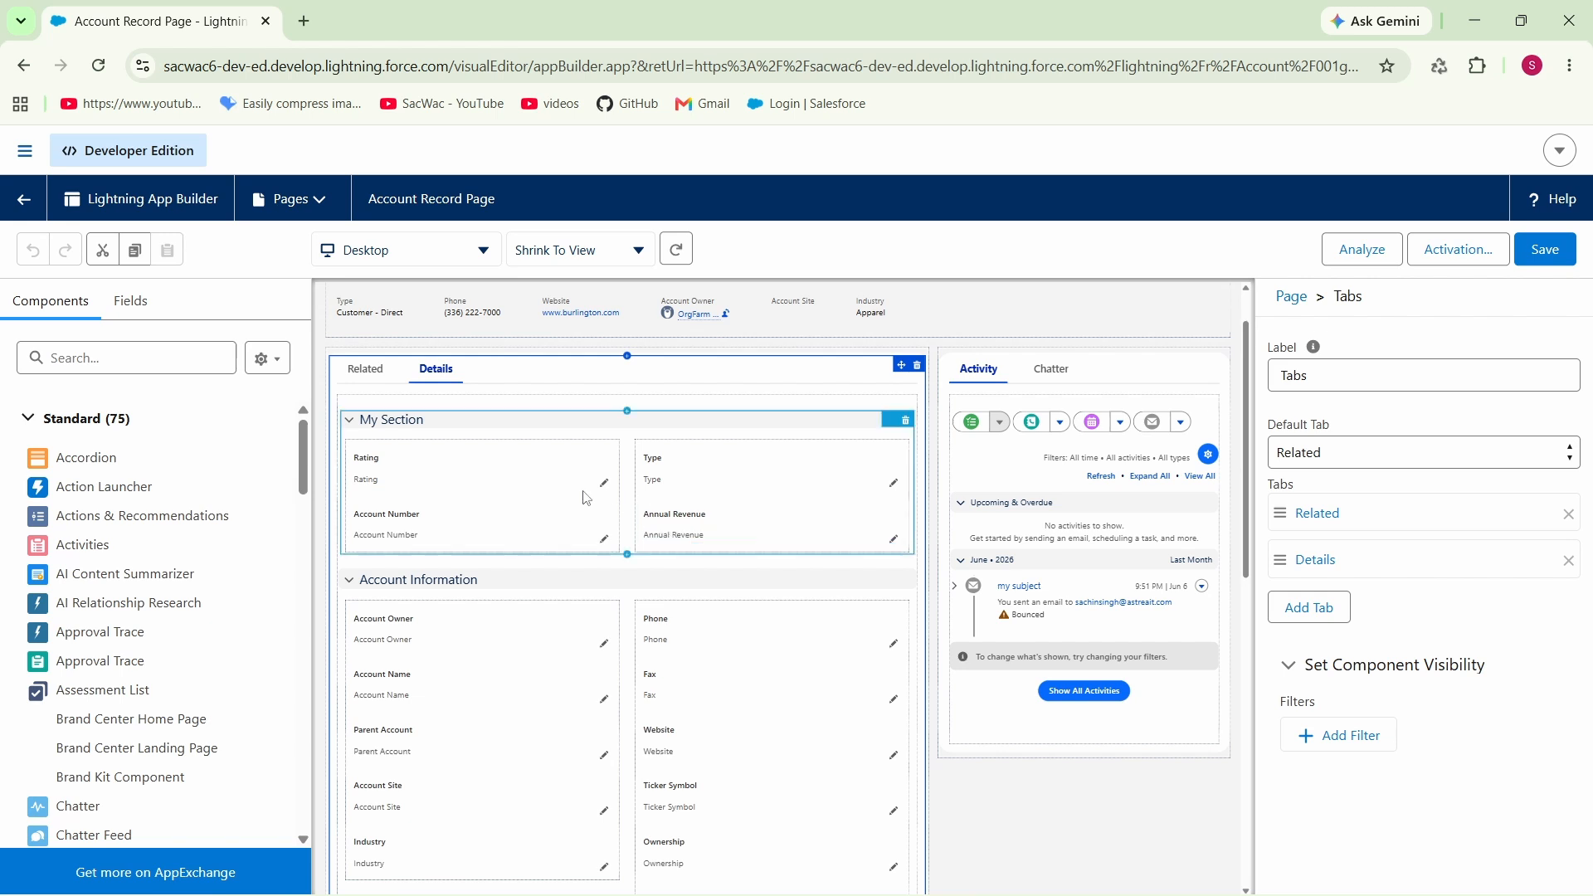
# Add a visibility filter to My Section's Rating field for Annual Revenue Greater Than 50000, and save the page.
pyautogui.click(466, 471)
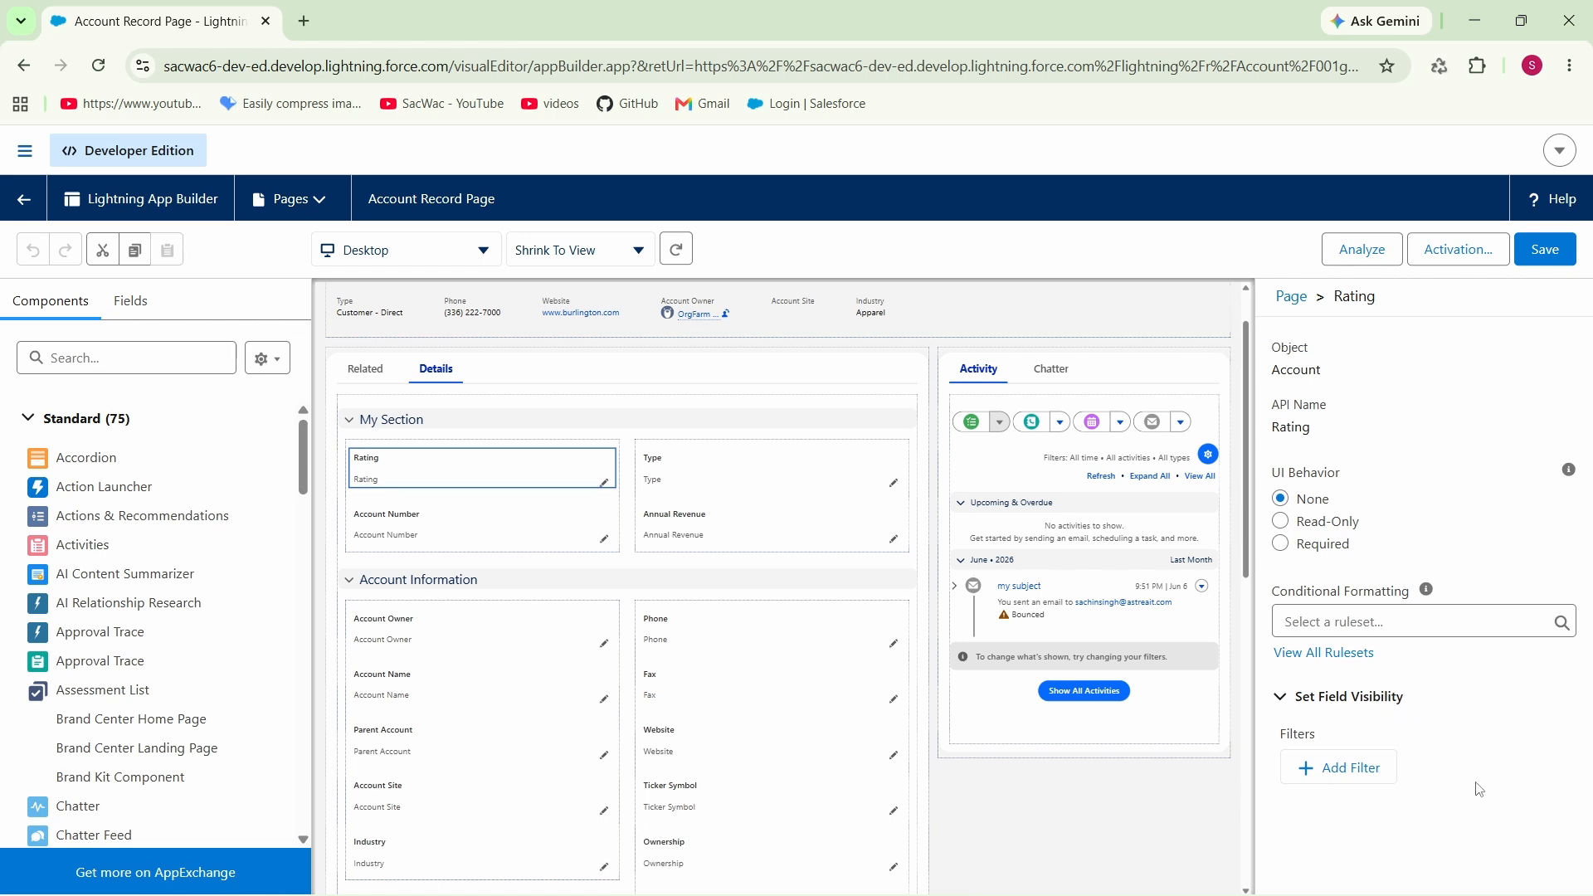
pyautogui.click(1341, 778)
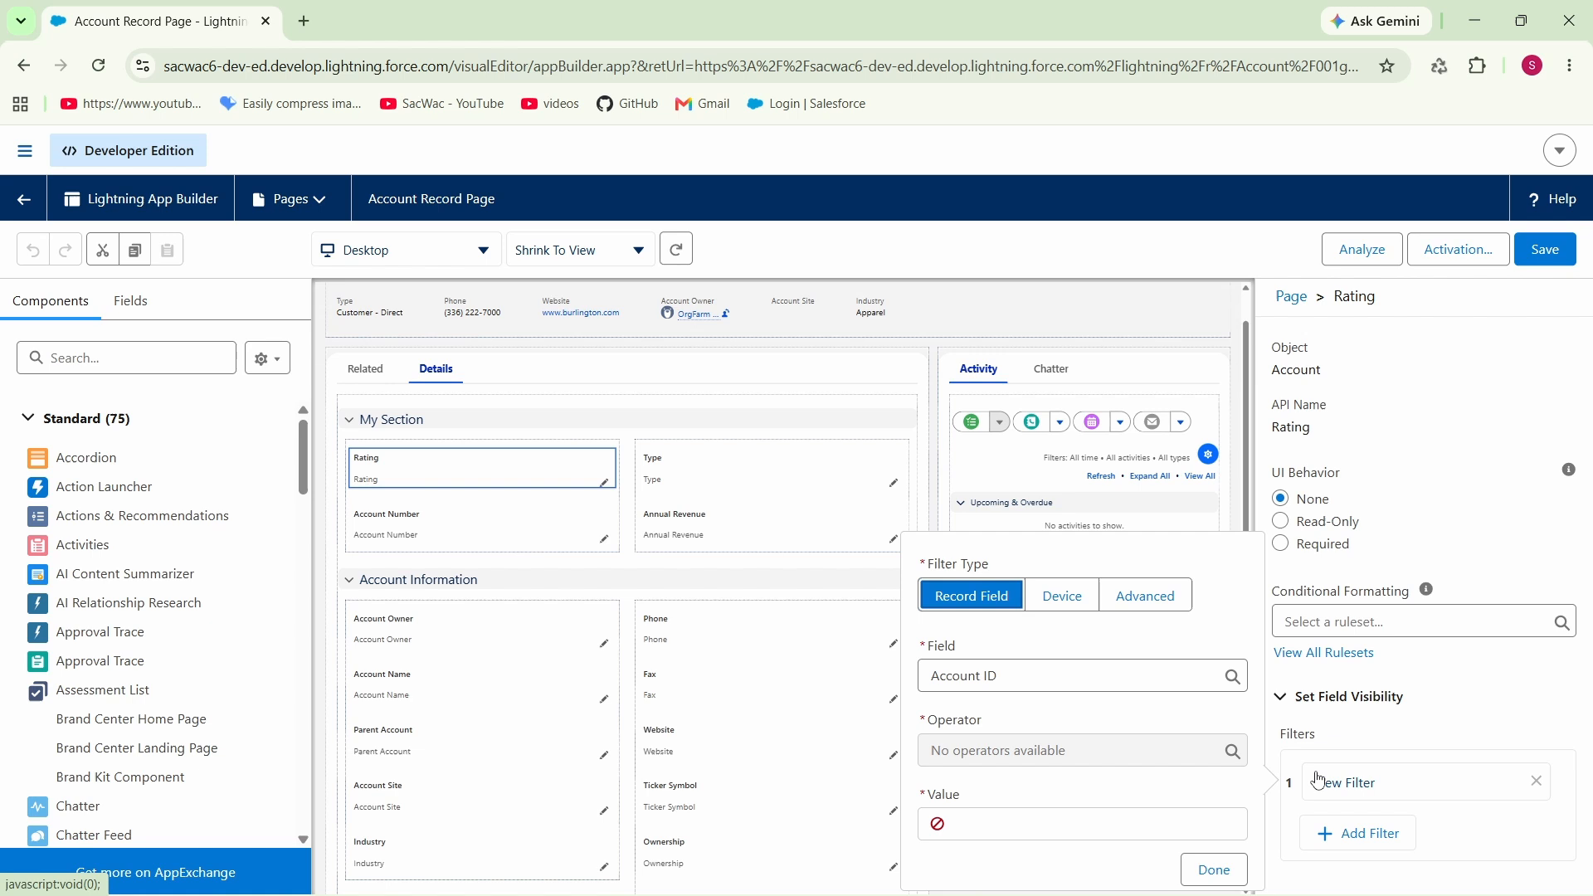
pyautogui.click(1032, 678)
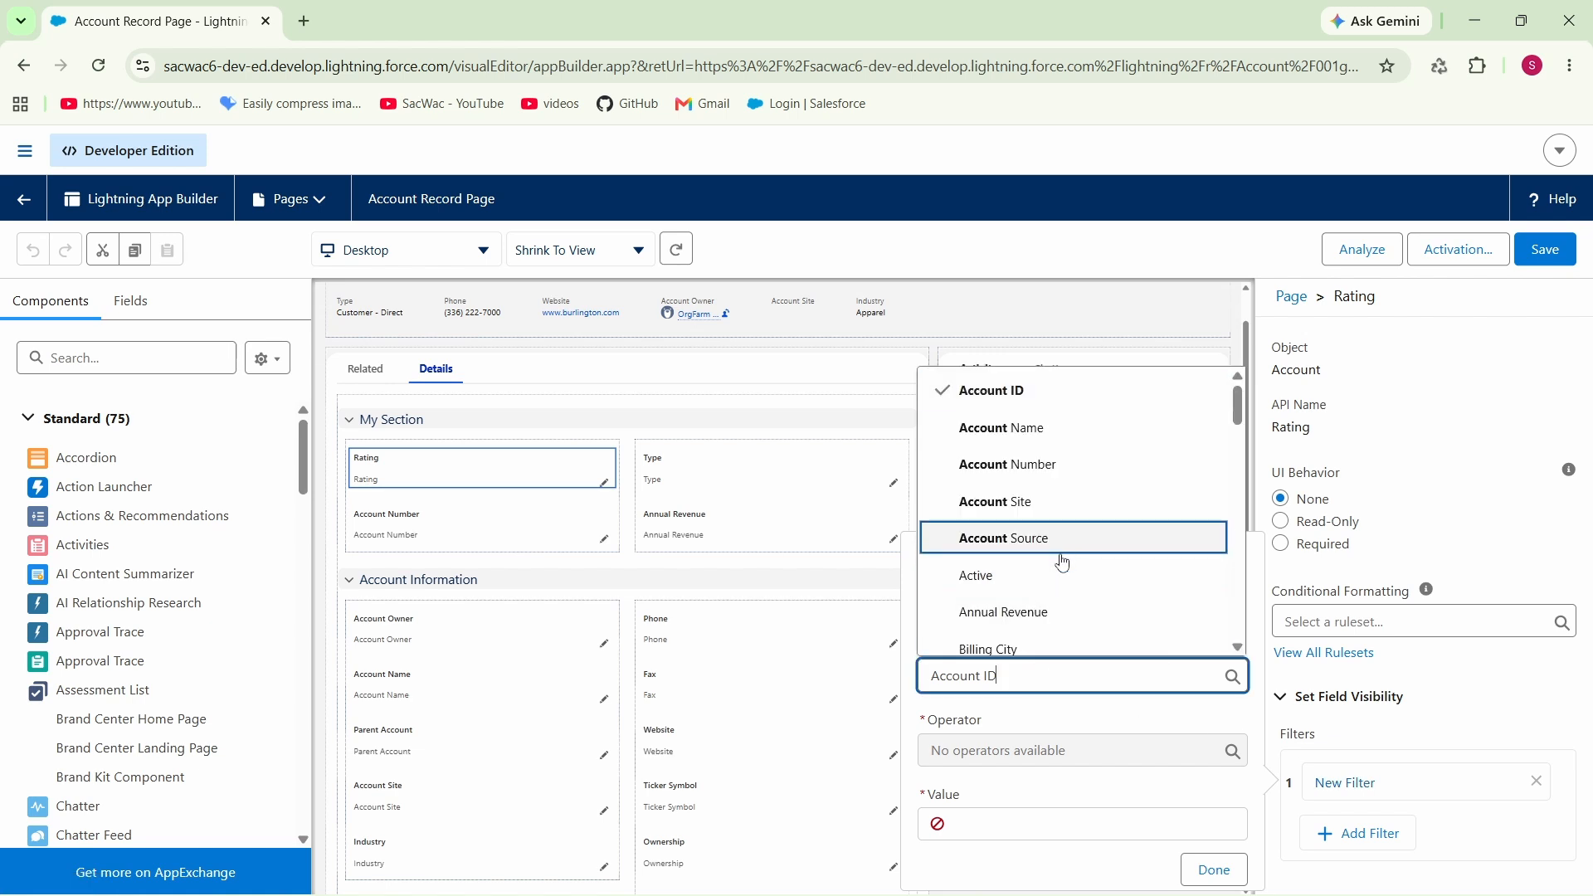
pyautogui.click(1022, 617)
pyautogui.click(1022, 752)
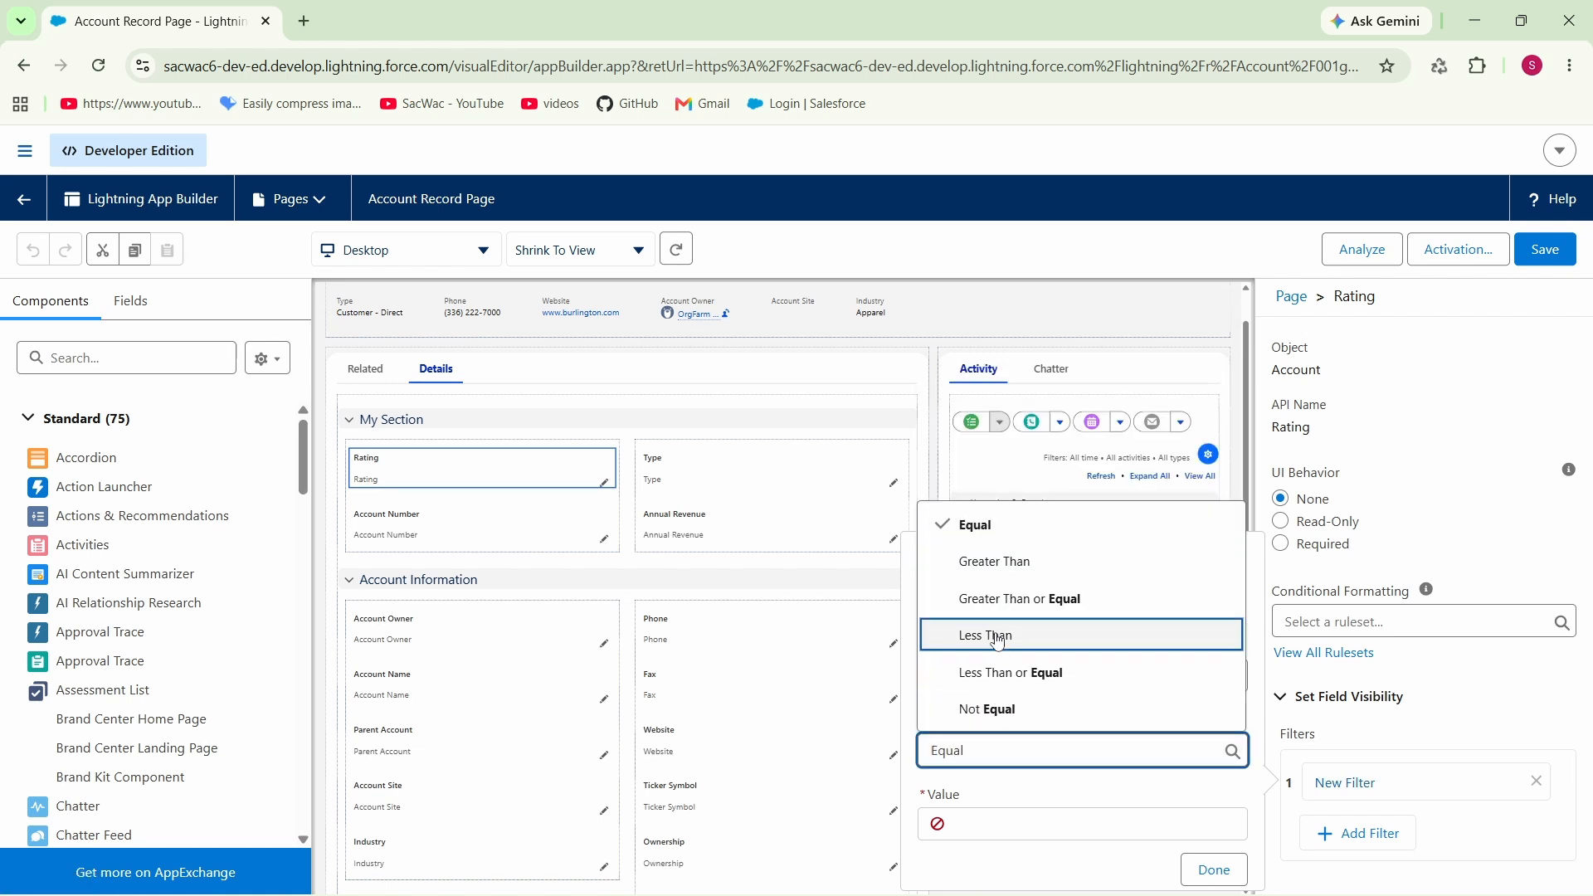
pyautogui.click(1002, 564)
pyautogui.click(994, 830)
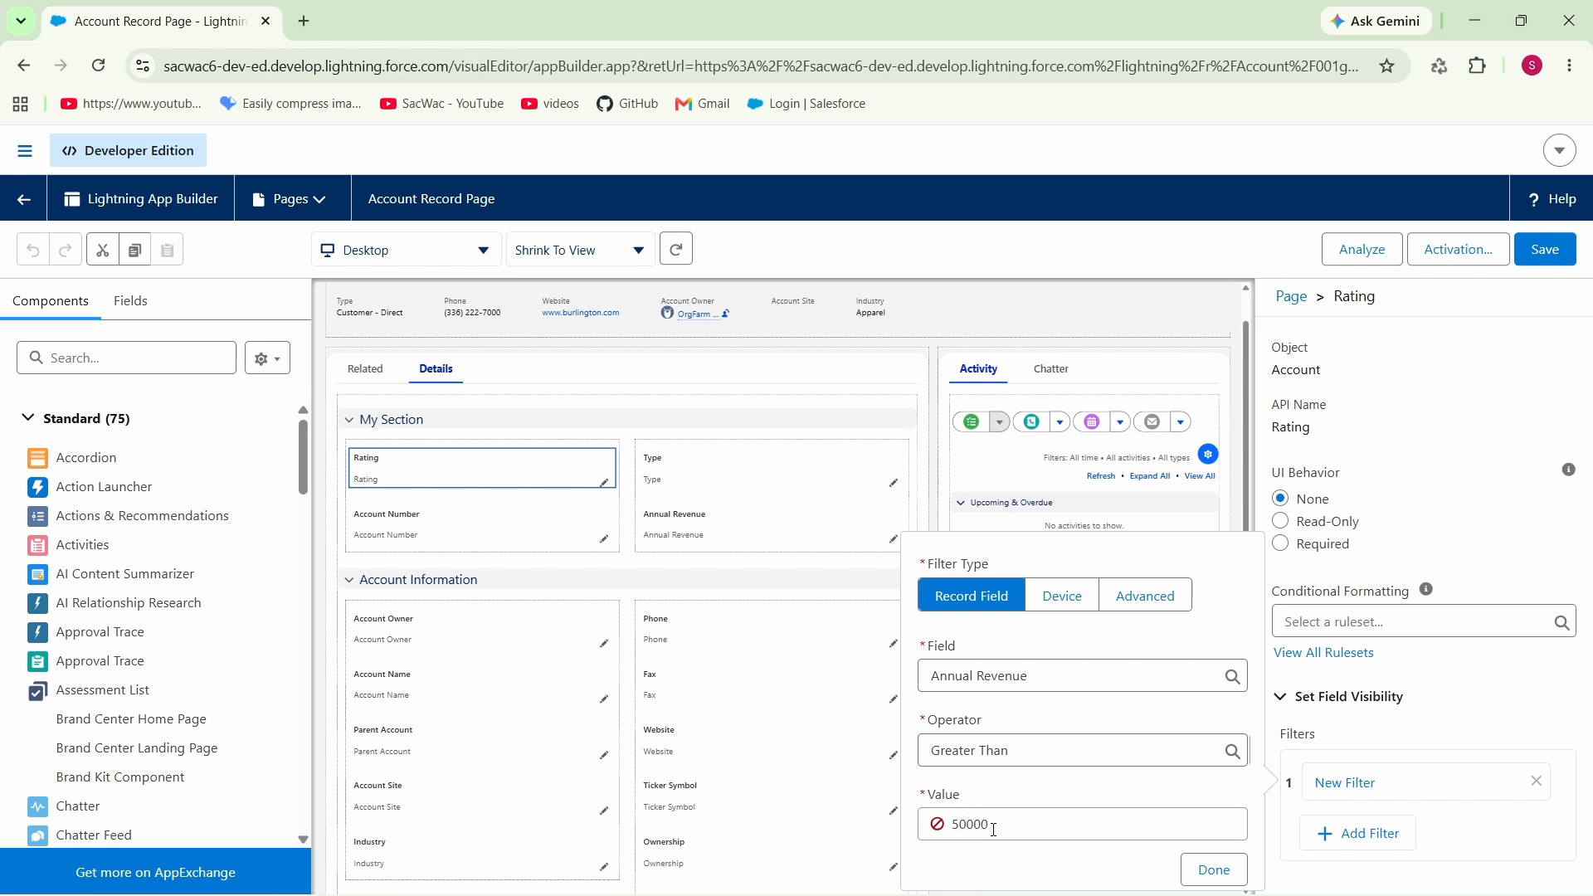
pyautogui.click(1213, 870)
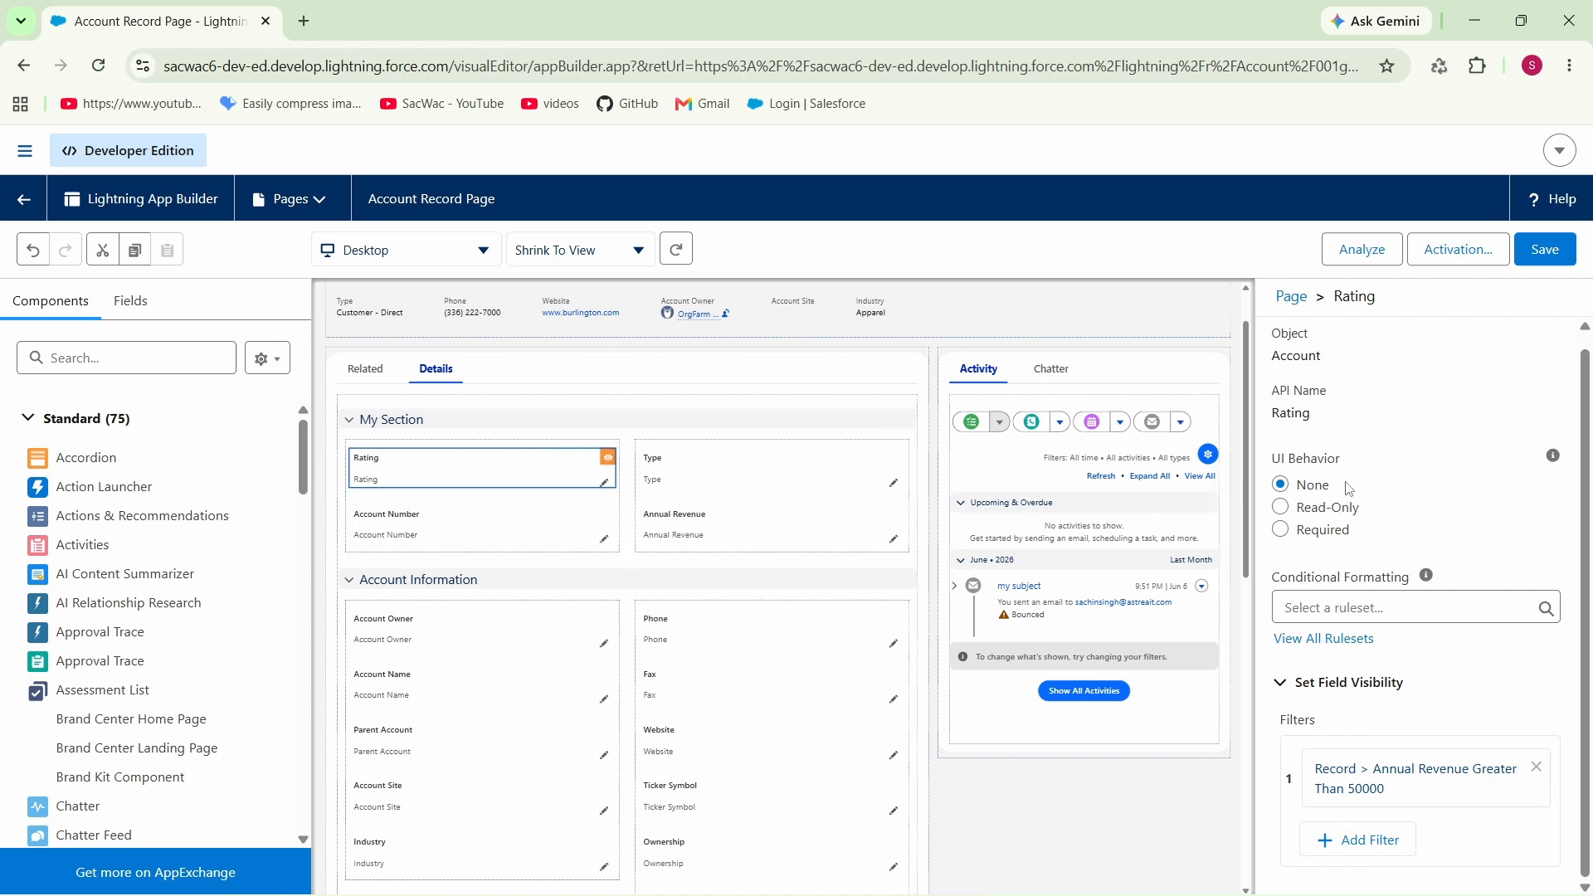
pyautogui.click(1544, 250)
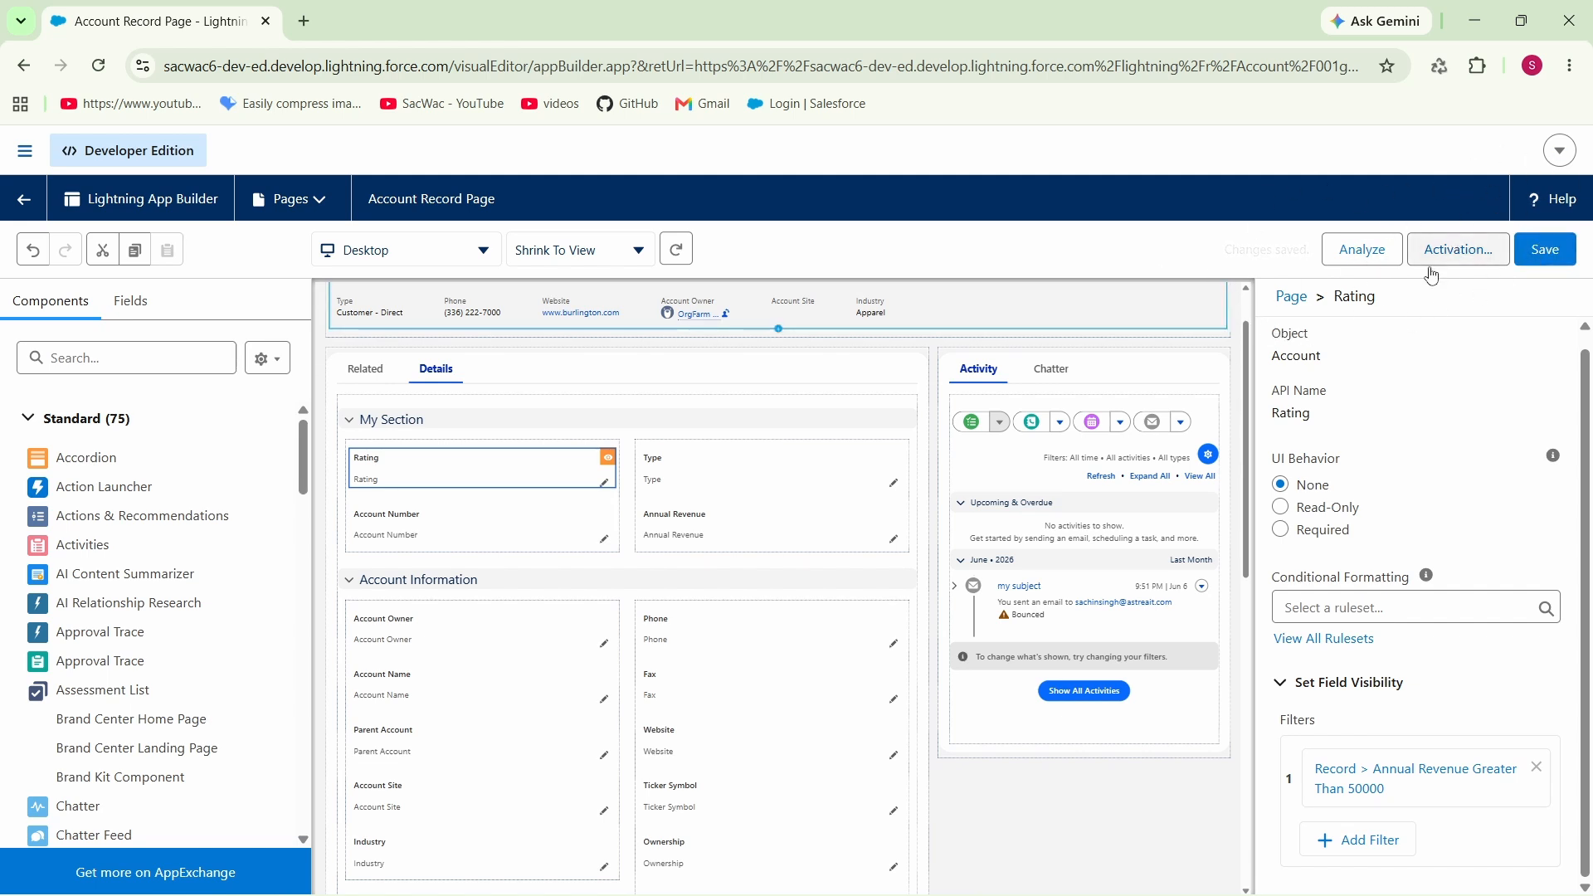
# Return to the Burlington Textiles account's details, set Annual Revenue to 350 and save the record.
pyautogui.click(24, 199)
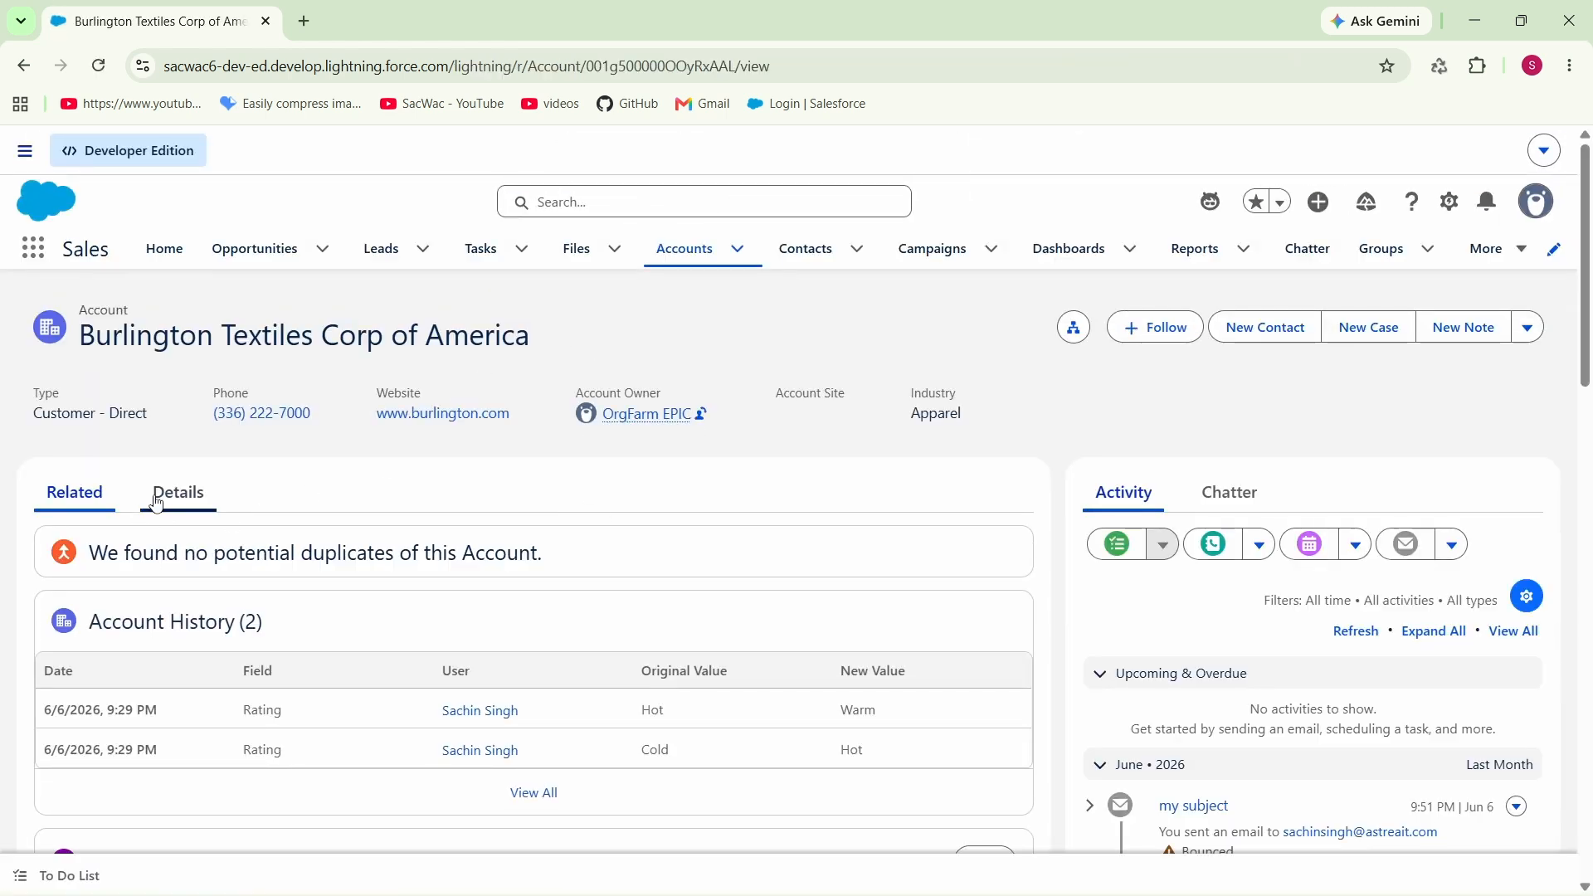
pyautogui.click(156, 498)
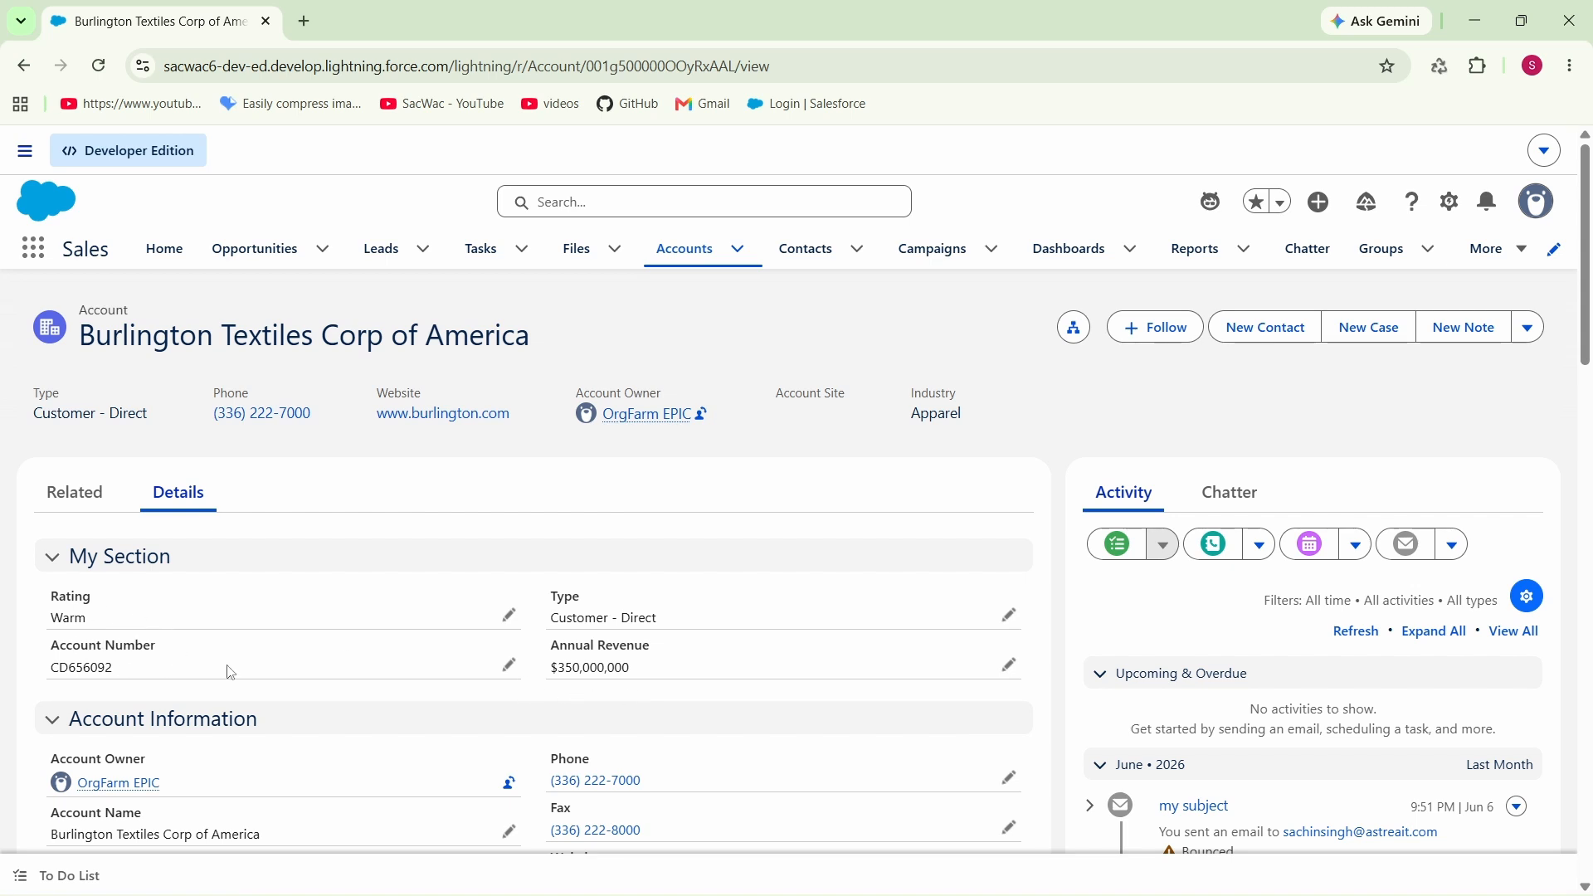
pyautogui.click(1009, 666)
pyautogui.click(648, 715)
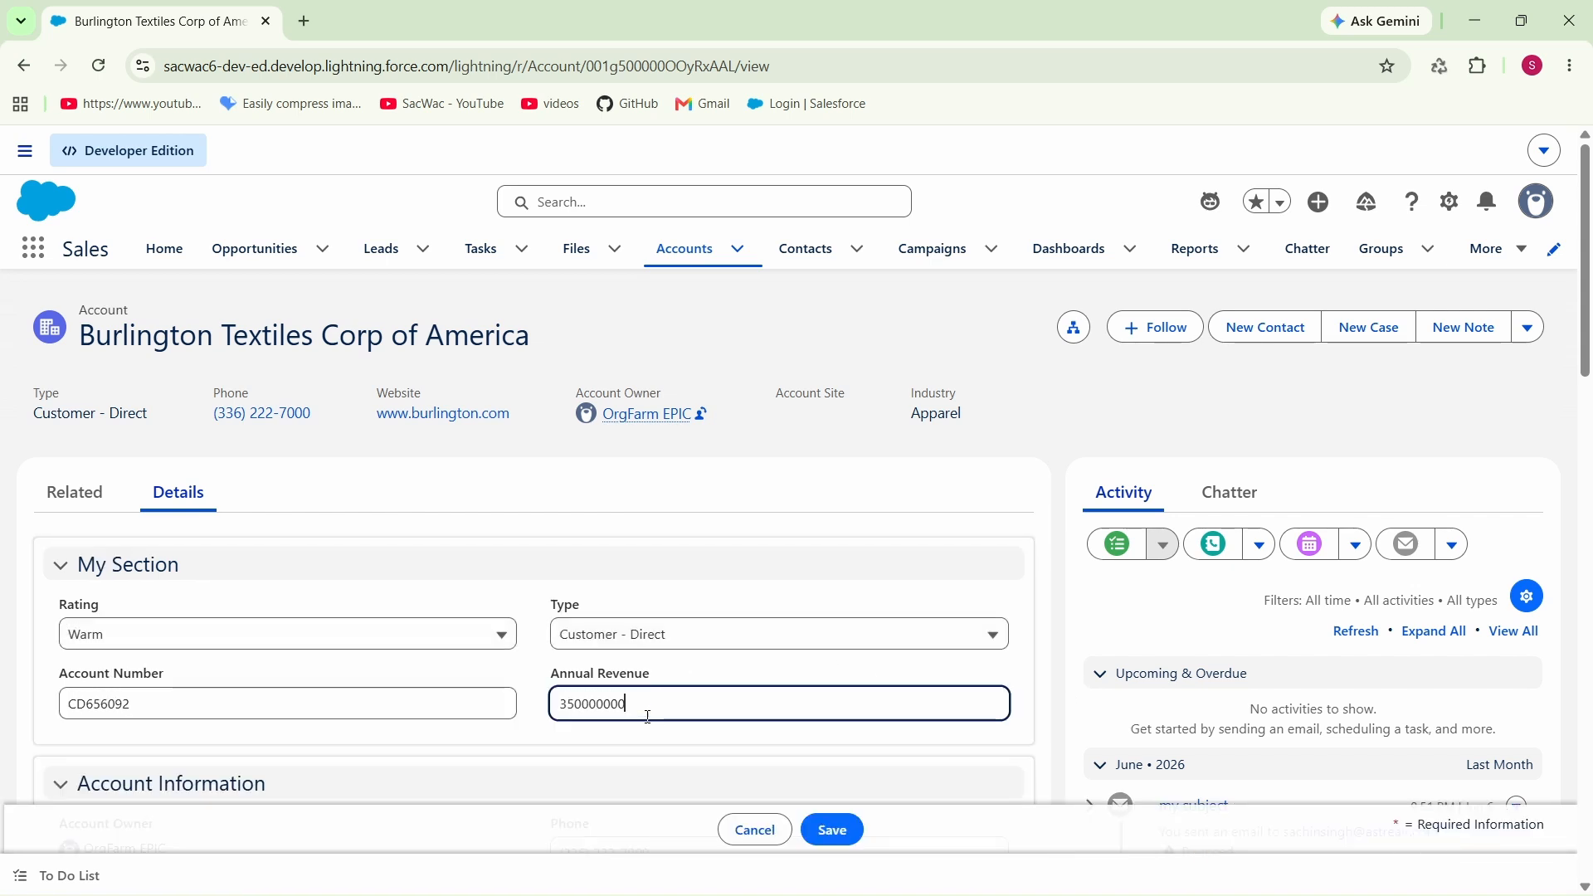
pyautogui.press('BackSpace')
pyautogui.press('BackSpace')
pyautogui.press('BackSpace')
pyautogui.press('BackSpace')
pyautogui.press('BackSpace')
pyautogui.press('BackSpace')
pyautogui.press('BackSpace')
pyautogui.press('BackSpace')
pyautogui.write('350')
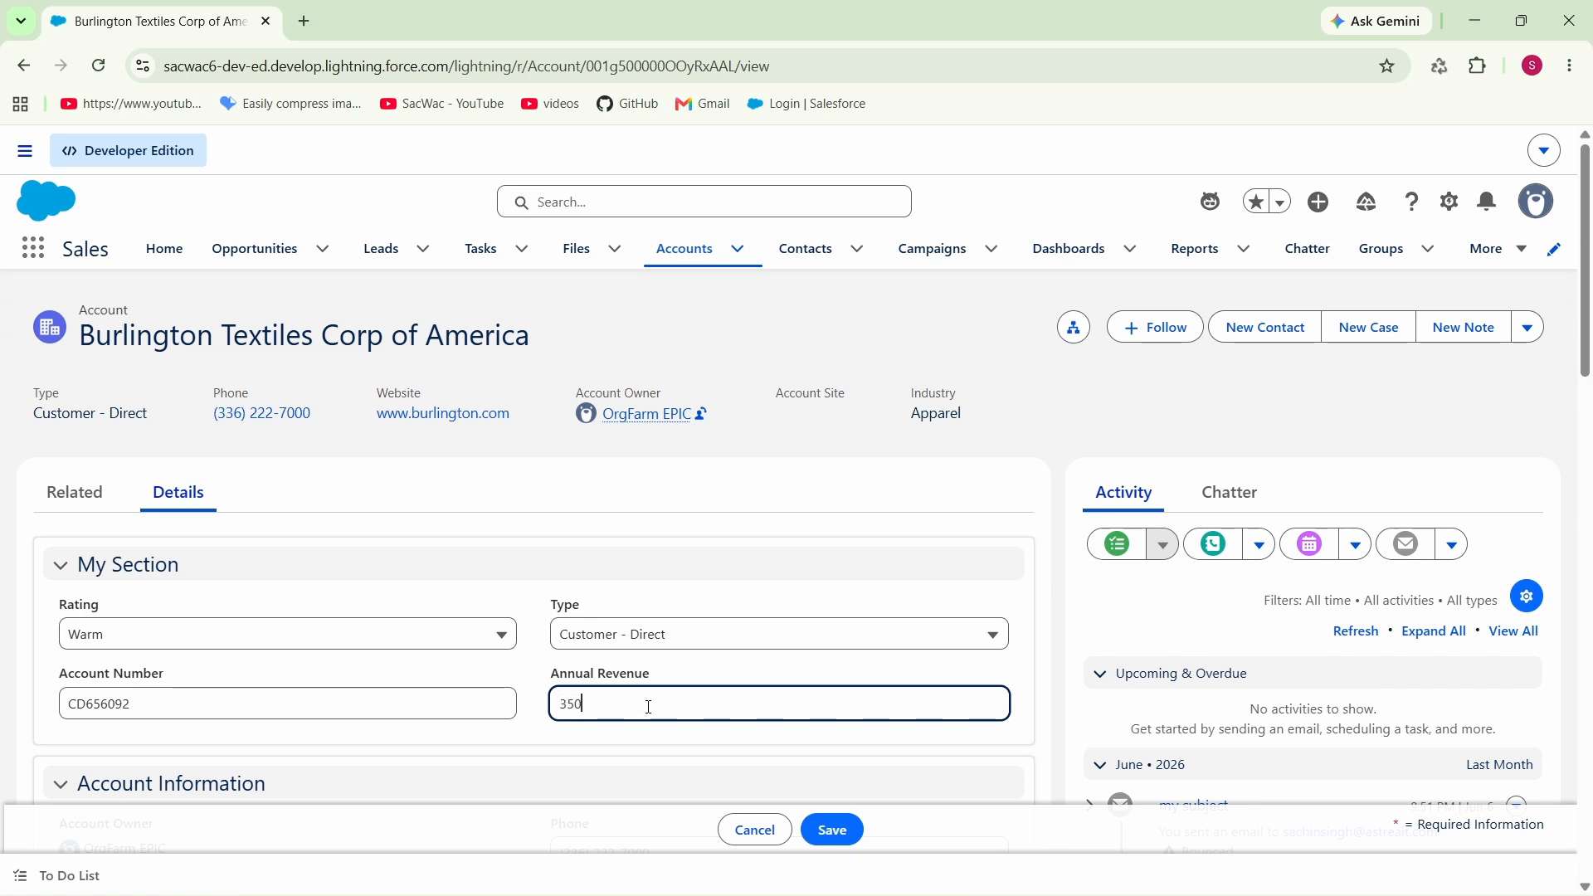
pyautogui.click(830, 828)
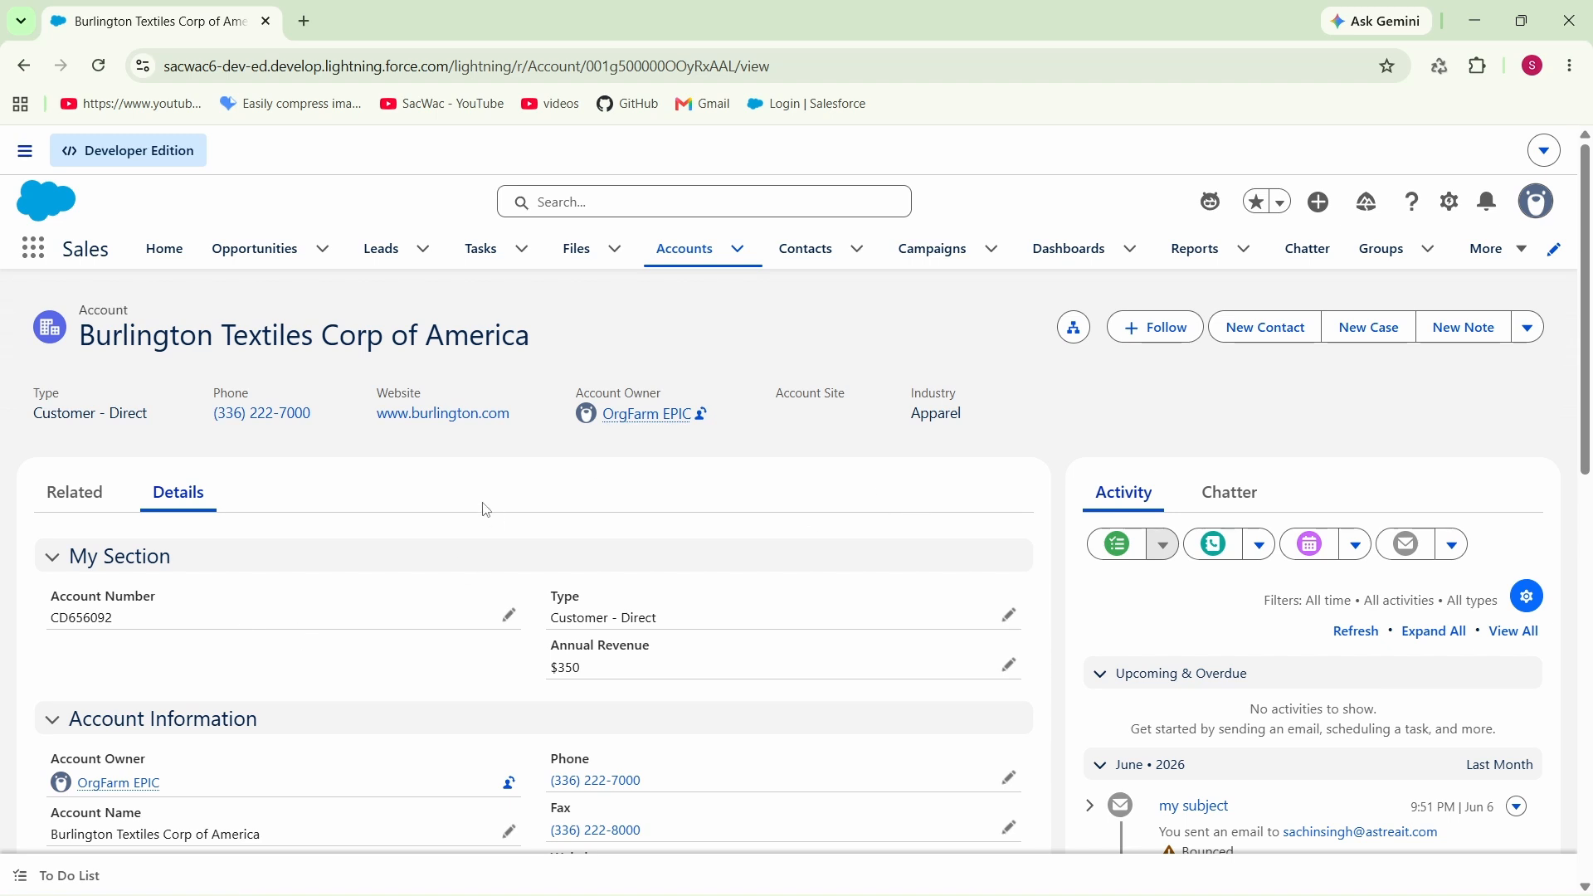
# Reopen the account's record page for editing and select the Tabs component that holds Activity and Chatter.
pyautogui.click(1449, 204)
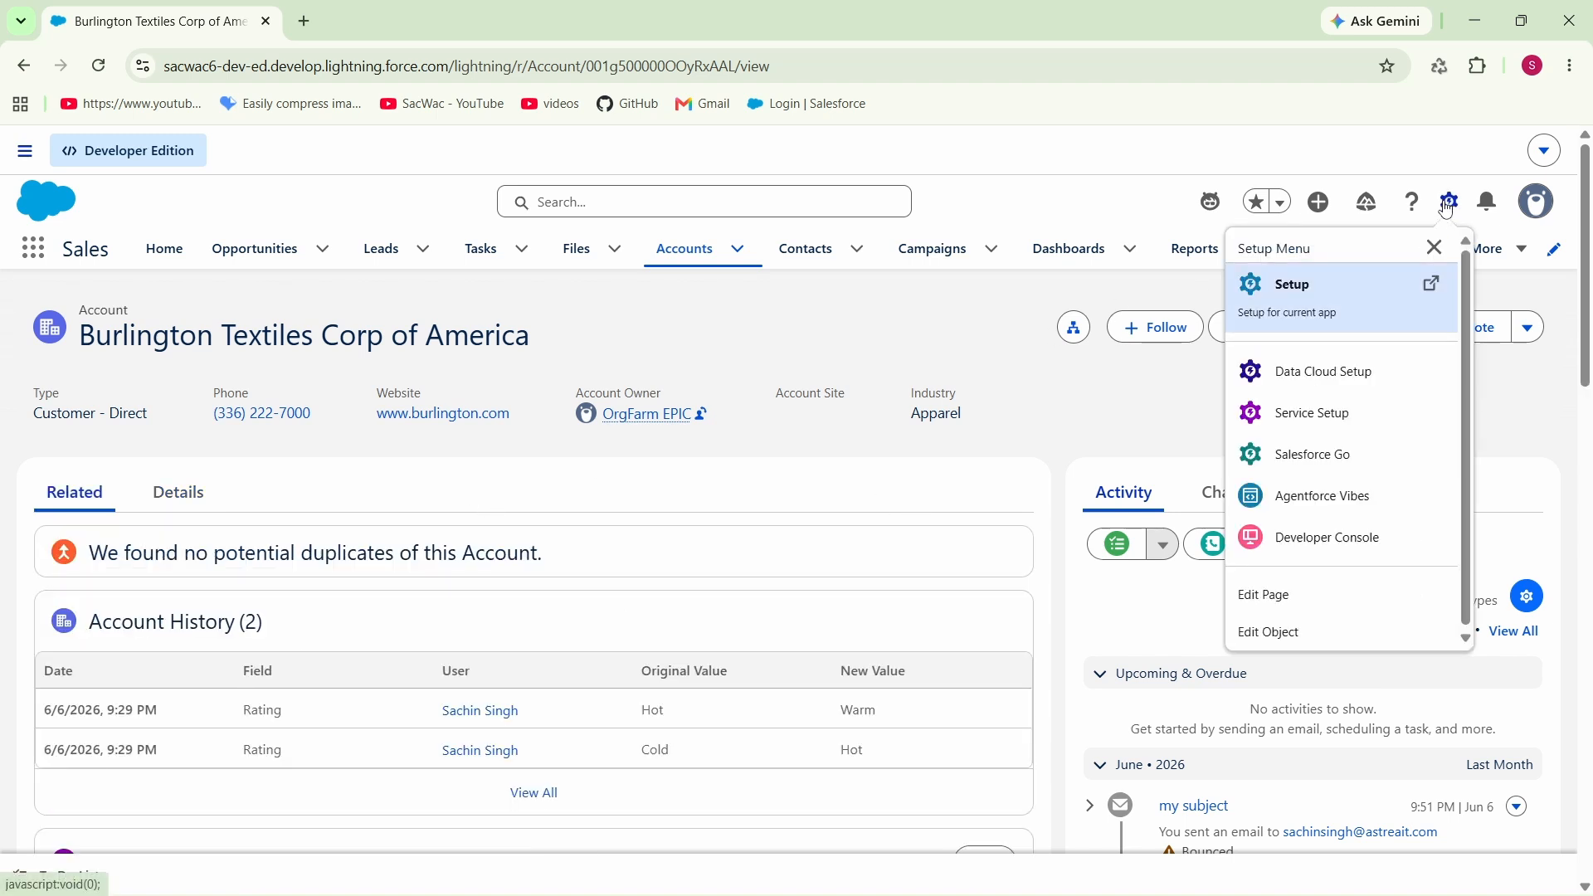
pyautogui.click(1269, 596)
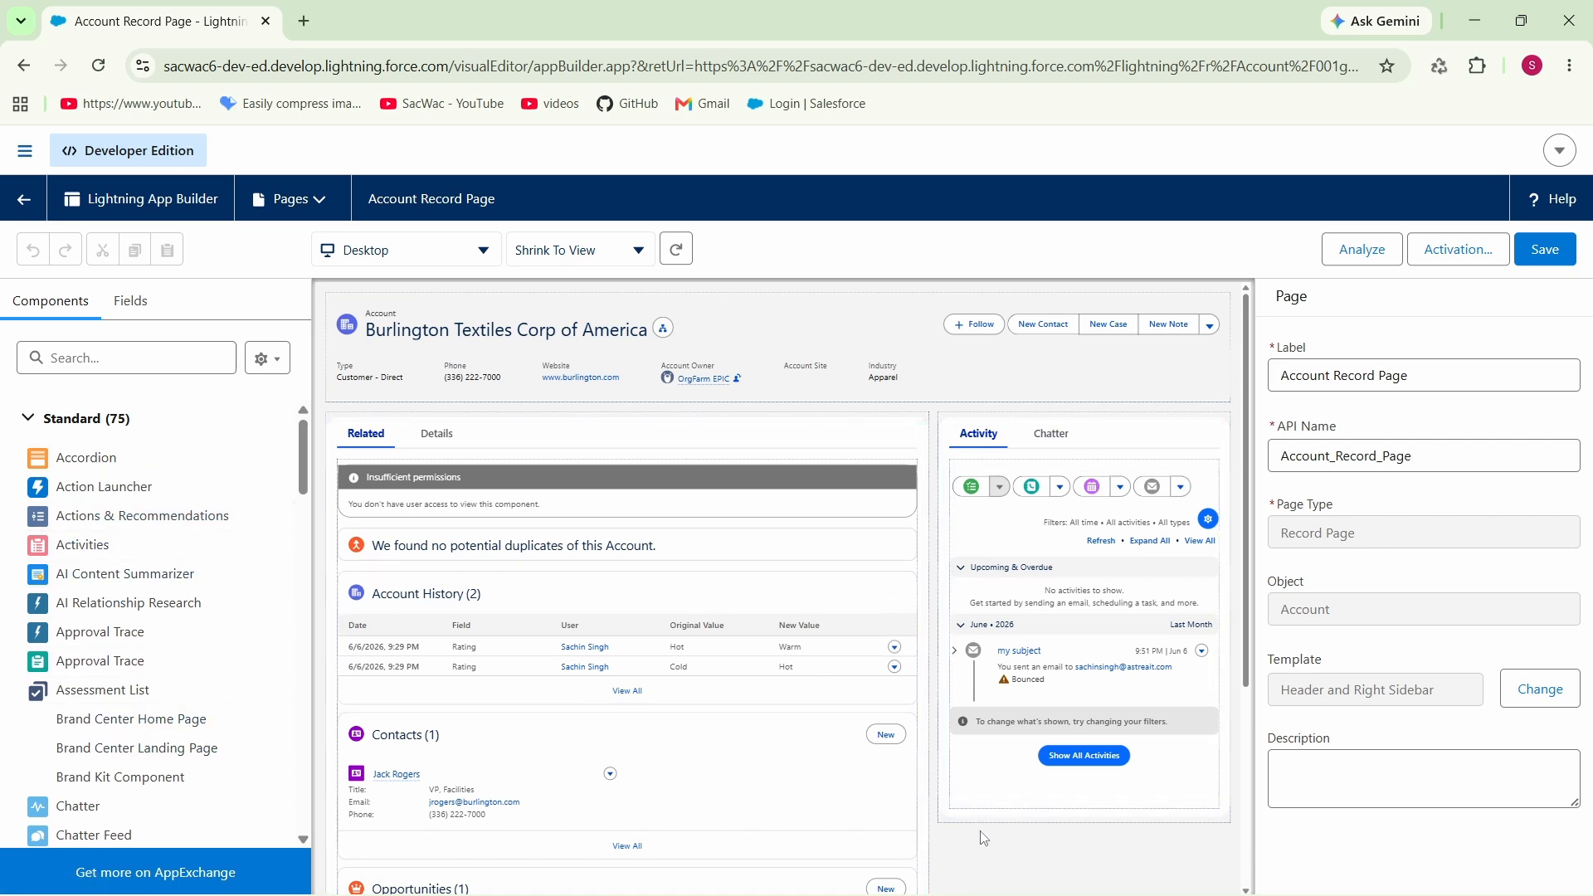
pyautogui.click(1170, 435)
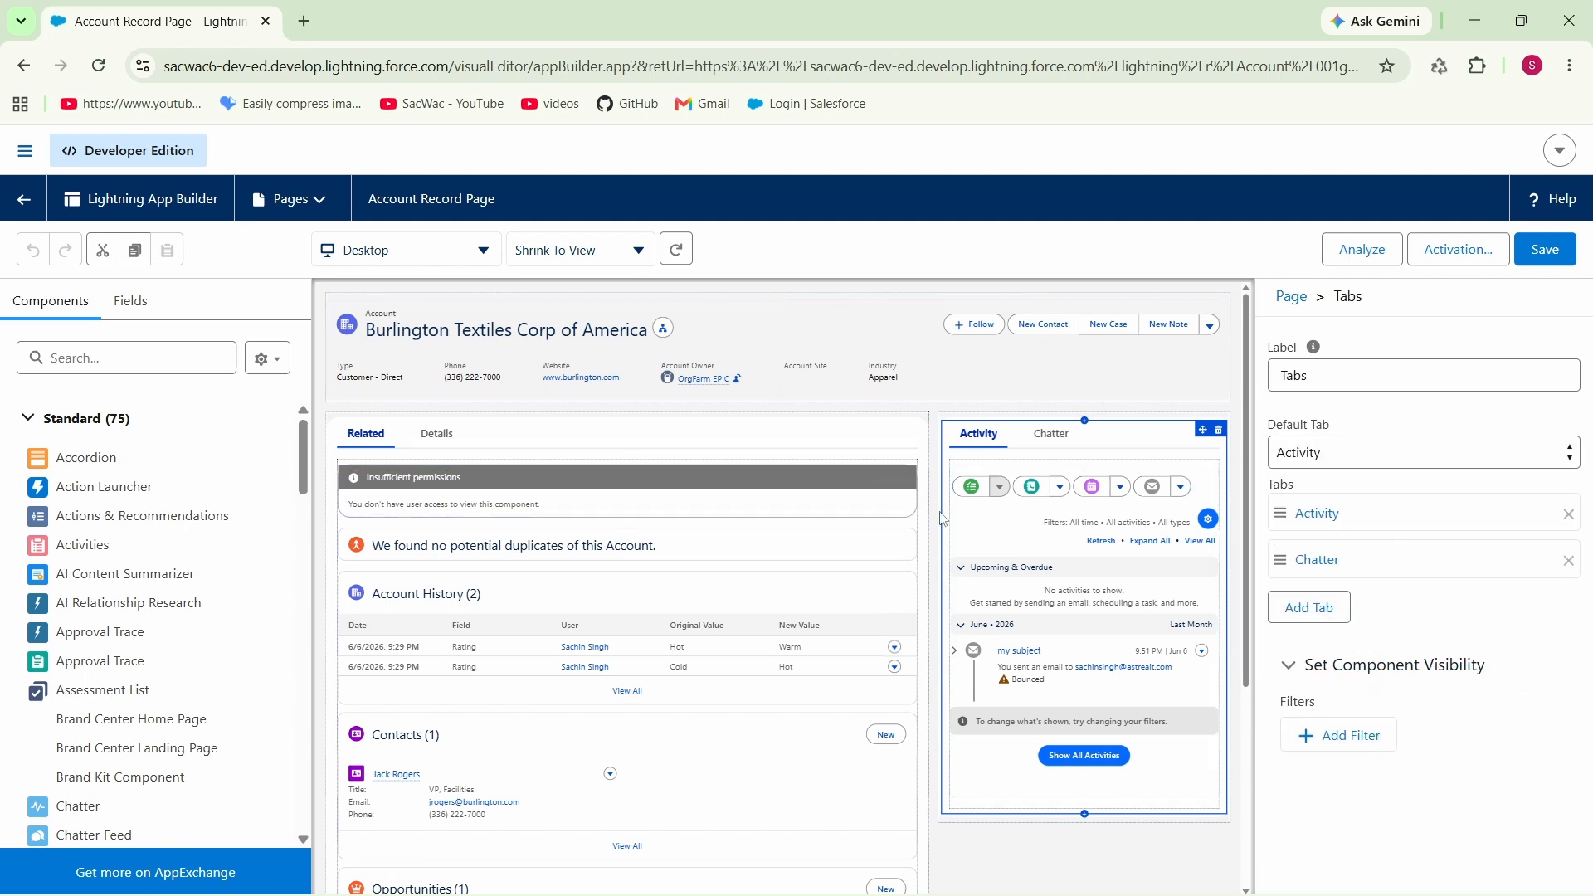
pyautogui.click(1047, 547)
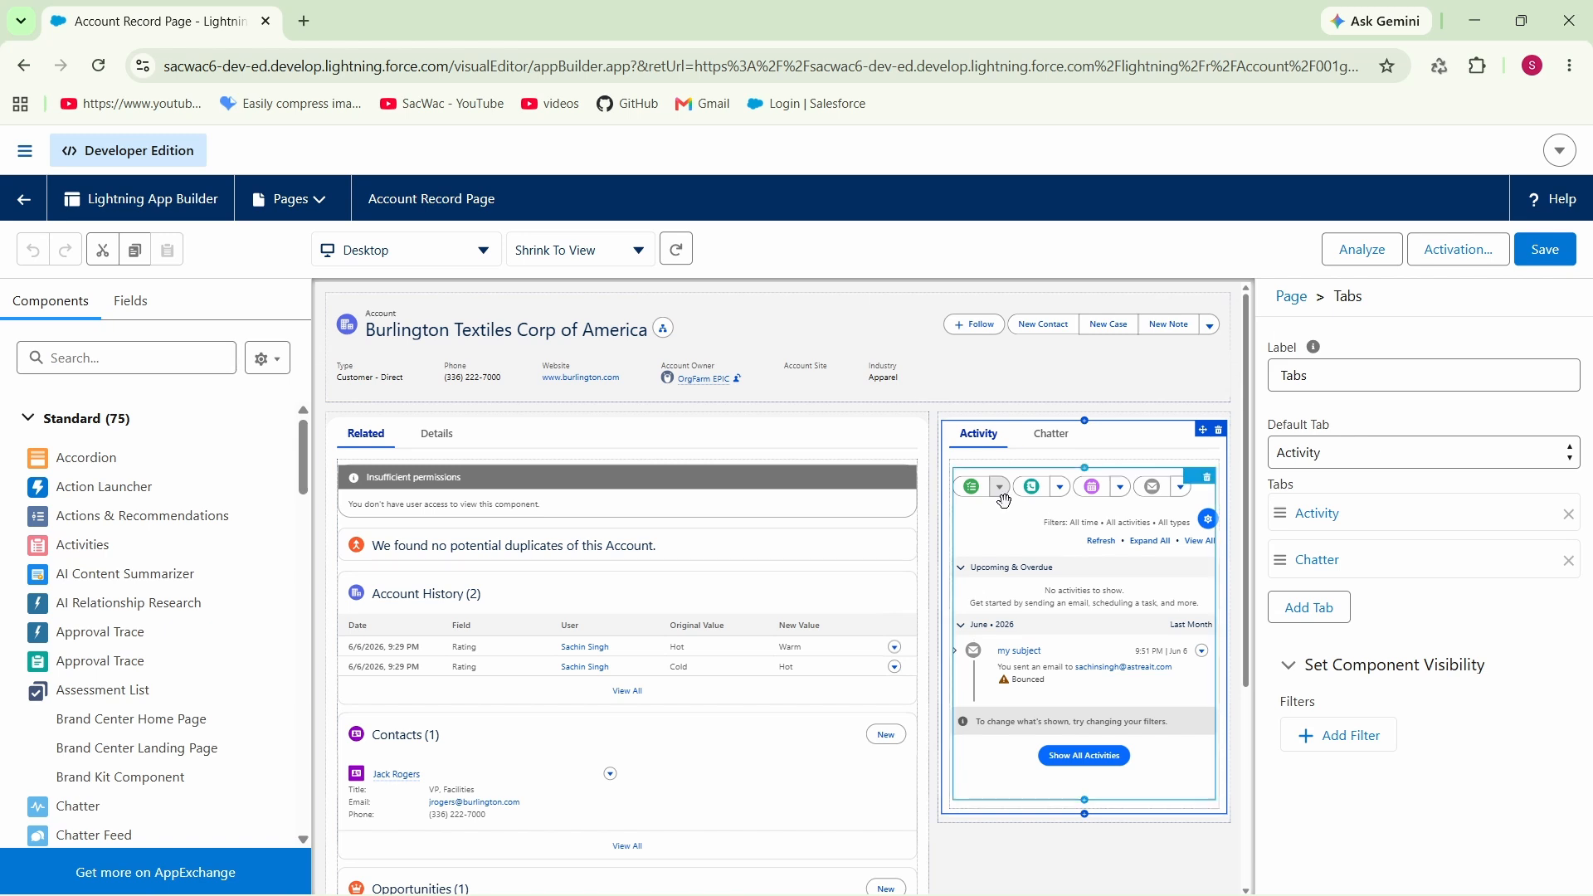